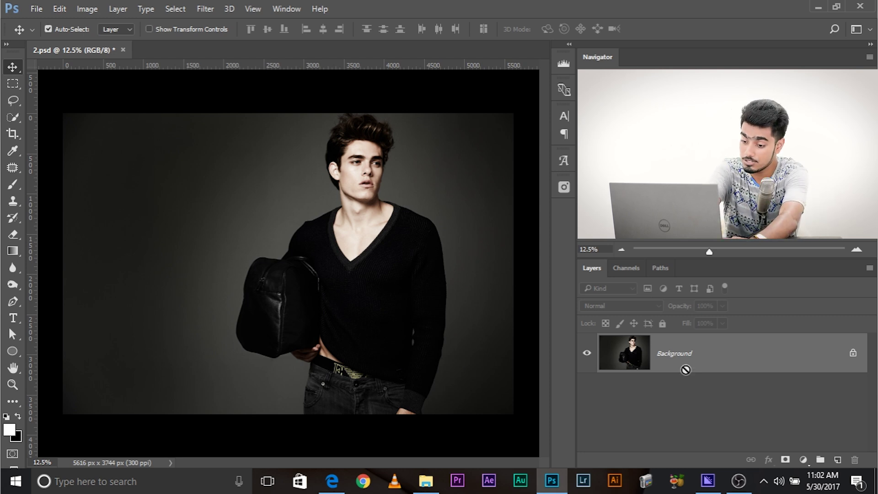
Duplicate the Background photo onto Layer 1 and pick the Quick Selection Tool
{"action": "key", "text": "ctrl+j"}
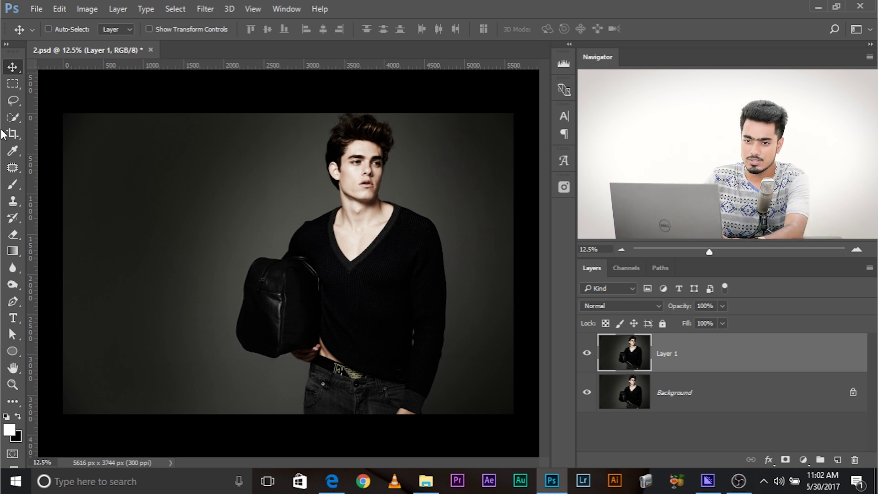
{"action": "left_click", "coordinate": [16, 117]}
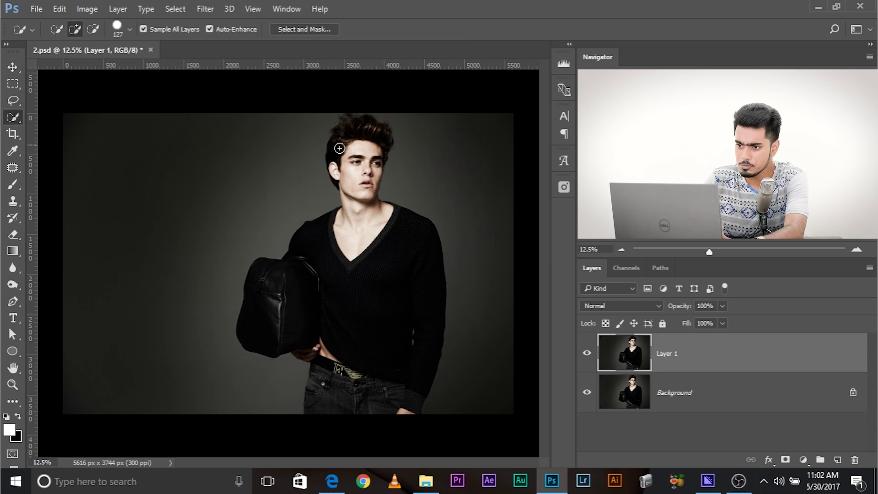
Quick-select the model from face down through torso, bag and jeans, adding cheek and jaw
{"action": "left_click_drag", "start_coordinate": [346, 176], "coordinate": [353, 226]}
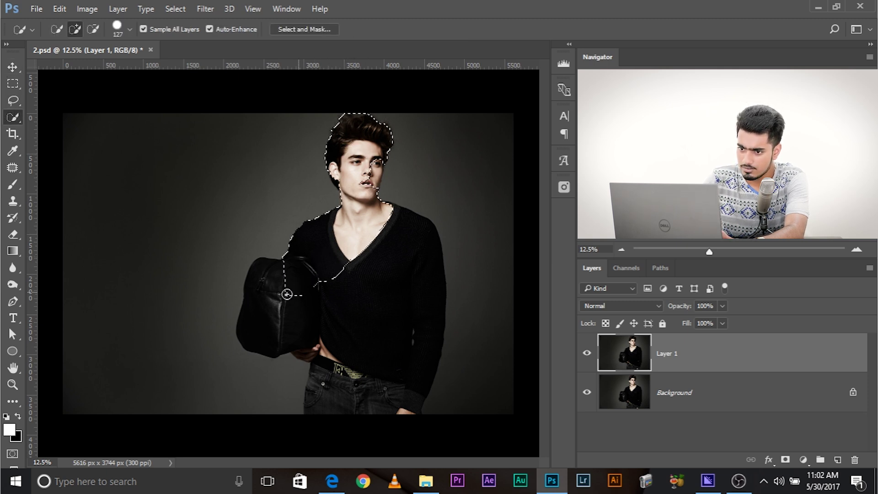
{"action": "mouse_move", "coordinate": [274, 290]}
{"action": "left_mouse_down"}
{"action": "mouse_move", "coordinate": [270, 327]}
{"action": "mouse_move", "coordinate": [345, 345]}
{"action": "mouse_move", "coordinate": [388, 370]}
{"action": "mouse_move", "coordinate": [366, 341]}
{"action": "left_mouse_up"}
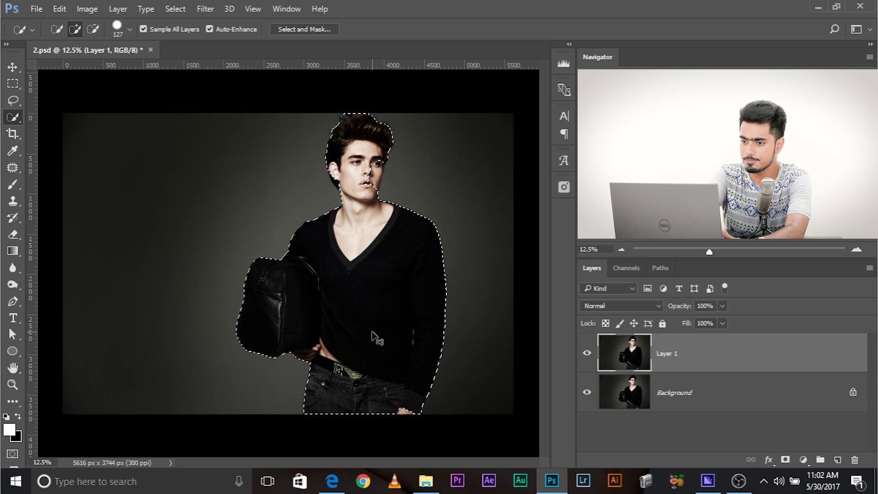
{"action": "key", "text": "ctrl+plus"}
{"action": "key", "text": "ctrl+plus"}
{"action": "key", "text": "ctrl+plus"}
{"action": "key", "text": "ctrl+plus"}
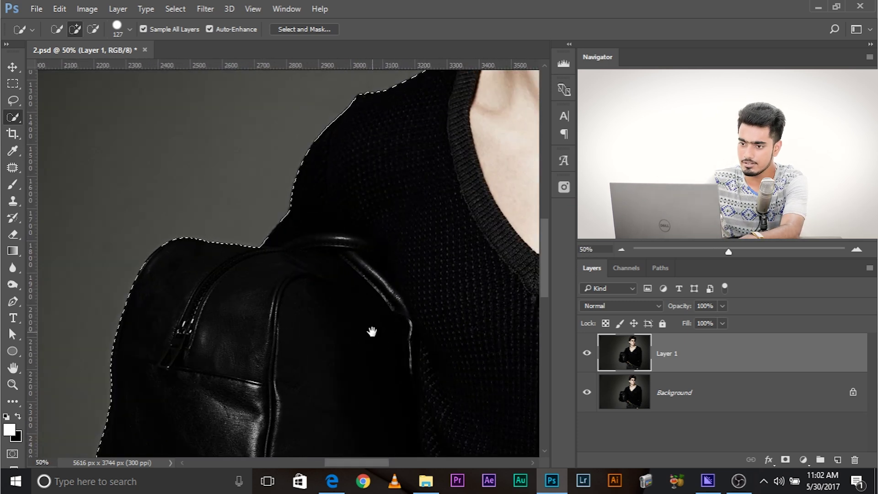
{"action": "left_click_drag", "start_coordinate": [400, 276], "coordinate": [494, 187]}
{"action": "mouse_move", "coordinate": [426, 308]}
{"action": "left_mouse_down"}
{"action": "mouse_move", "coordinate": [396, 319]}
{"action": "mouse_move", "coordinate": [319, 273]}
{"action": "left_mouse_up"}
{"action": "mouse_move", "coordinate": [394, 234]}
{"action": "left_mouse_down"}
{"action": "mouse_move", "coordinate": [384, 311]}
{"action": "mouse_move", "coordinate": [405, 230]}
{"action": "left_mouse_up"}
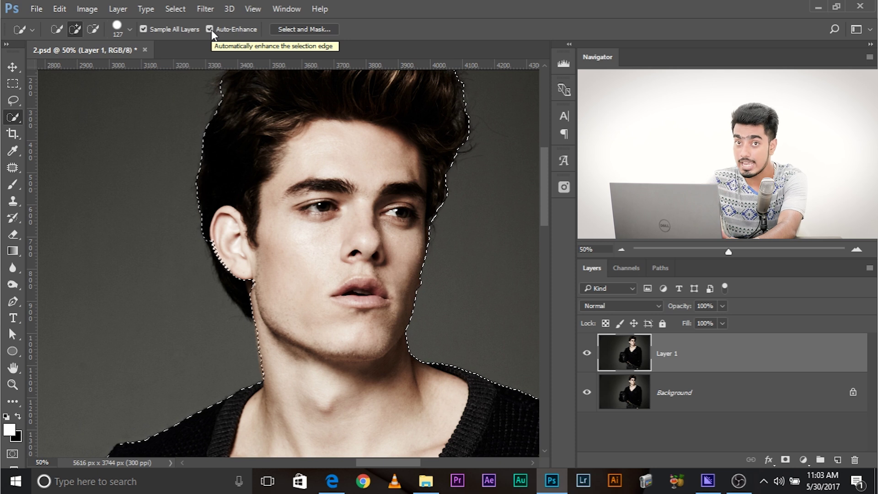
Refine the selection along the jaw edge up close, then add a layer mask to Layer 1
{"action": "key", "text": "ctrl+d"}
{"action": "key", "text": "ctrl+plus"}
{"action": "key", "text": "ctrl+shift+d"}
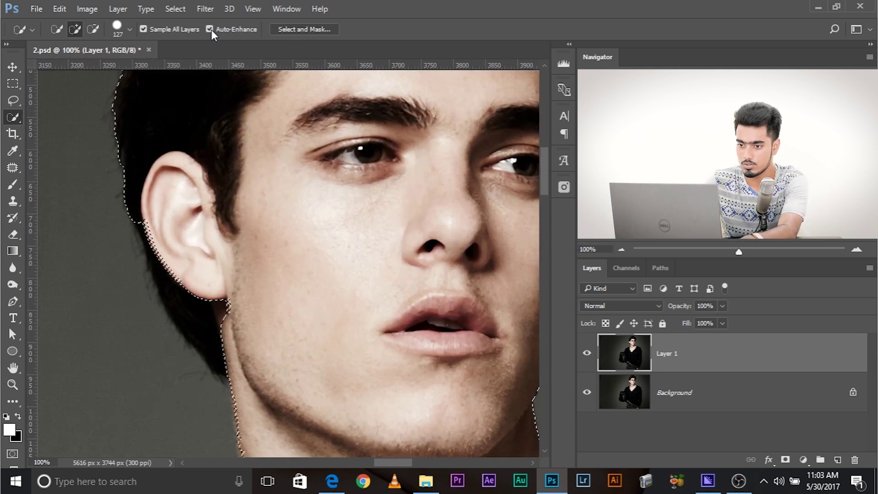
{"action": "key", "text": "ctrl+plus"}
{"action": "left_click_drag", "start_coordinate": [260, 276], "coordinate": [80, 268]}
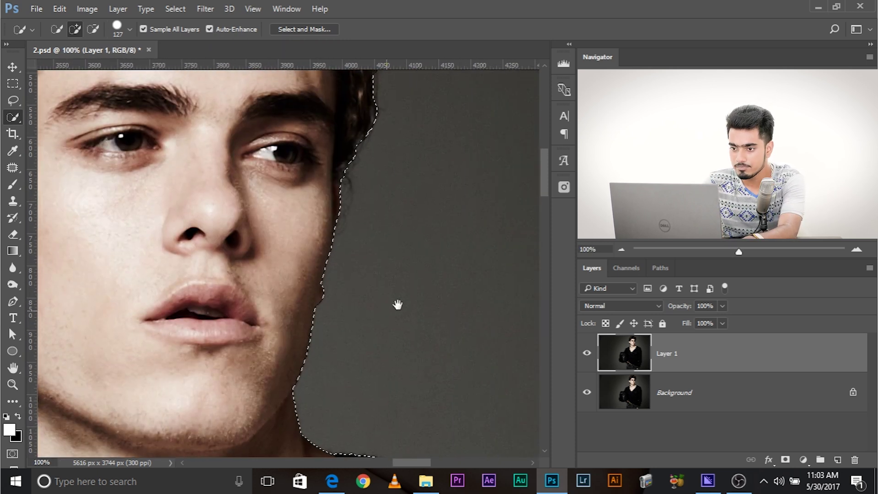
{"action": "left_click_drag", "start_coordinate": [378, 234], "coordinate": [378, 338]}
{"action": "mouse_move", "coordinate": [316, 274]}
{"action": "left_mouse_down"}
{"action": "mouse_move", "coordinate": [313, 339]}
{"action": "mouse_move", "coordinate": [492, 241]}
{"action": "mouse_move", "coordinate": [659, 183]}
{"action": "left_mouse_up"}
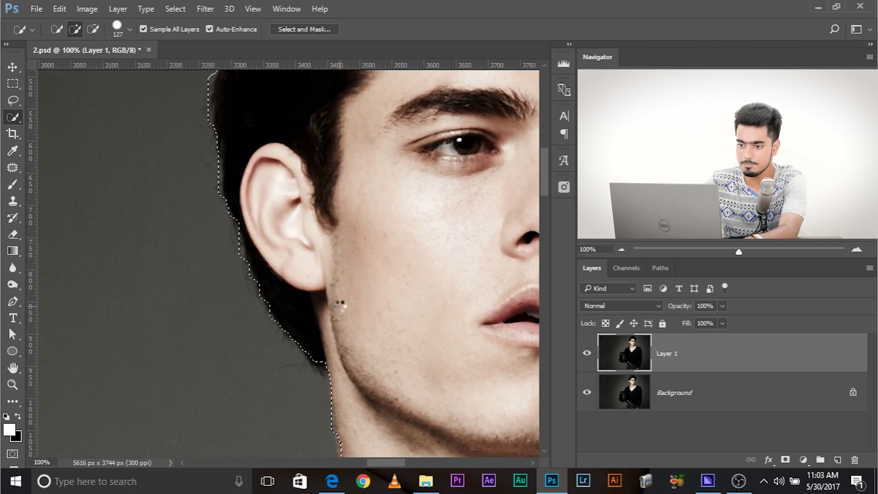
{"action": "left_click", "coordinate": [339, 306]}
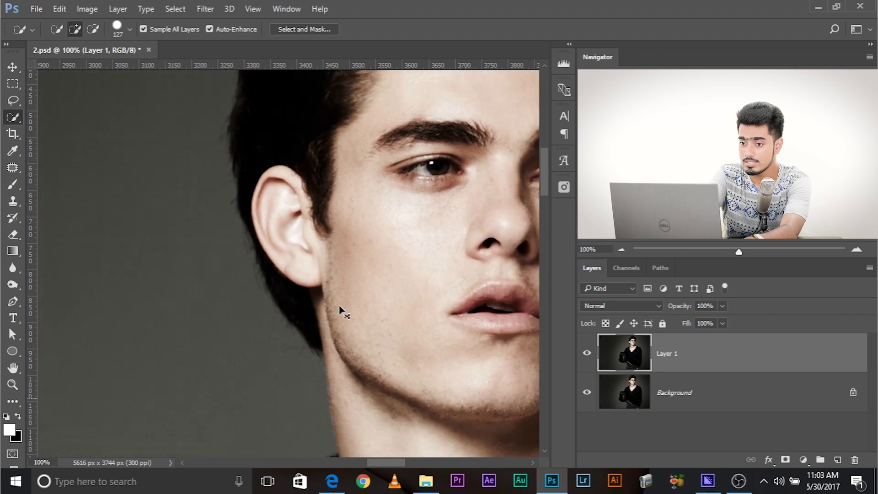
{"action": "key", "text": "ctrl+minus"}
{"action": "key", "text": "ctrl+minus"}
{"action": "key", "text": "ctrl+minus"}
{"action": "key", "text": "ctrl+minus"}
{"action": "key", "text": "ctrl+minus"}
{"action": "key", "text": "ctrl+minus"}
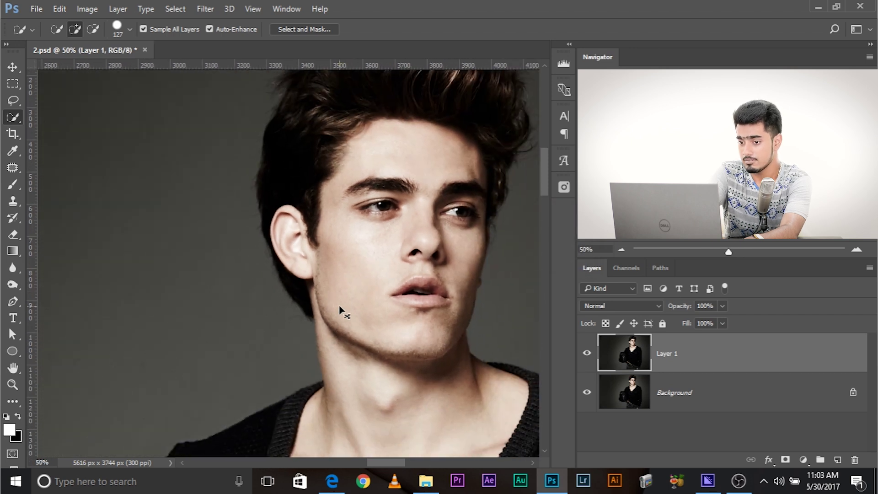
{"action": "key", "text": "ctrl+minus"}
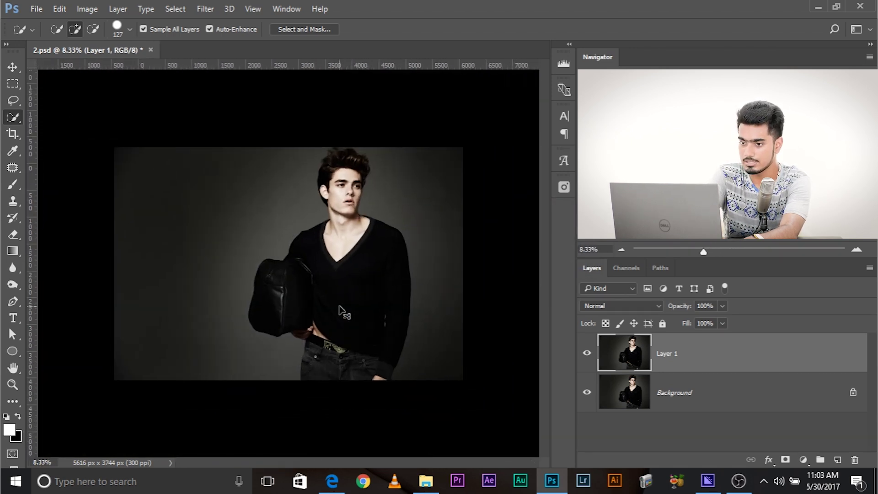
{"action": "key", "text": "ctrl+plus"}
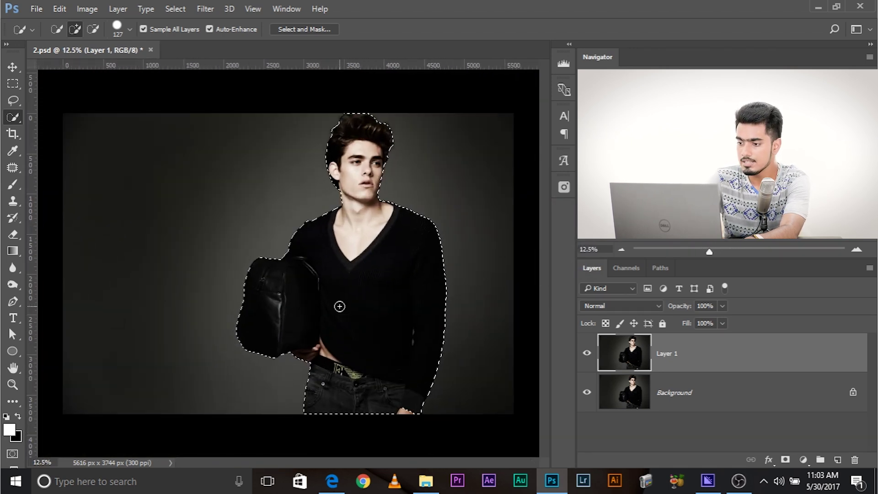
{"action": "left_click", "coordinate": [785, 459]}
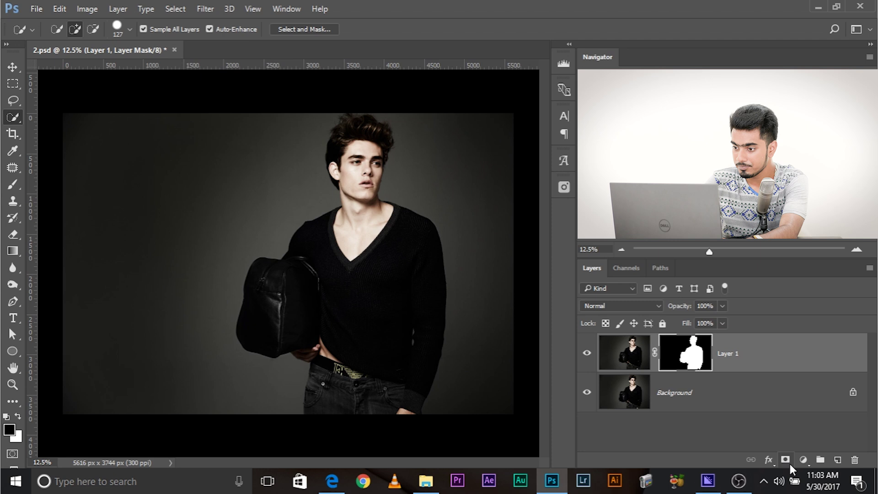
Toggle the Background's visibility to preview the masked model cutout
{"action": "left_click", "coordinate": [585, 356], "text": "alt"}
{"action": "left_click", "coordinate": [586, 356], "text": "alt"}
{"action": "left_click", "coordinate": [585, 355], "text": "alt"}
{"action": "left_click", "coordinate": [586, 356], "text": "alt"}
{"action": "left_click", "coordinate": [586, 355], "text": "alt"}
{"action": "left_click", "coordinate": [585, 356], "text": "alt"}
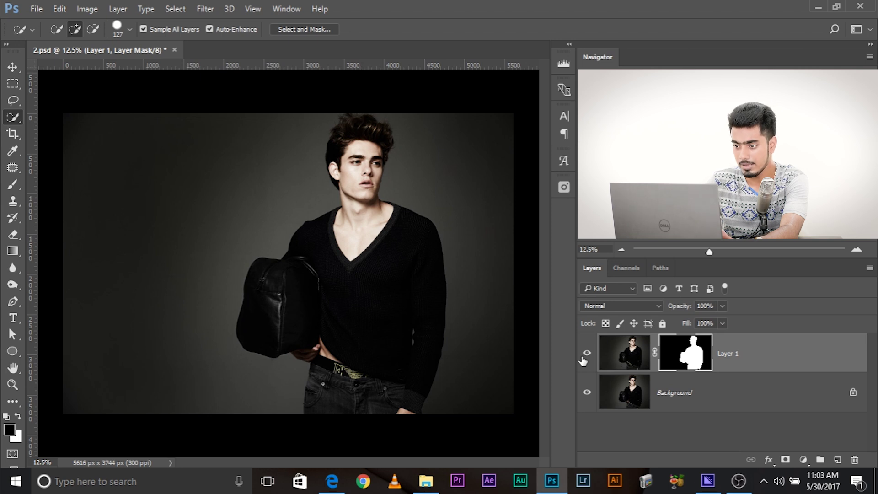
Add a new empty Layer 2 directly above the Background
{"action": "left_click", "coordinate": [713, 396]}
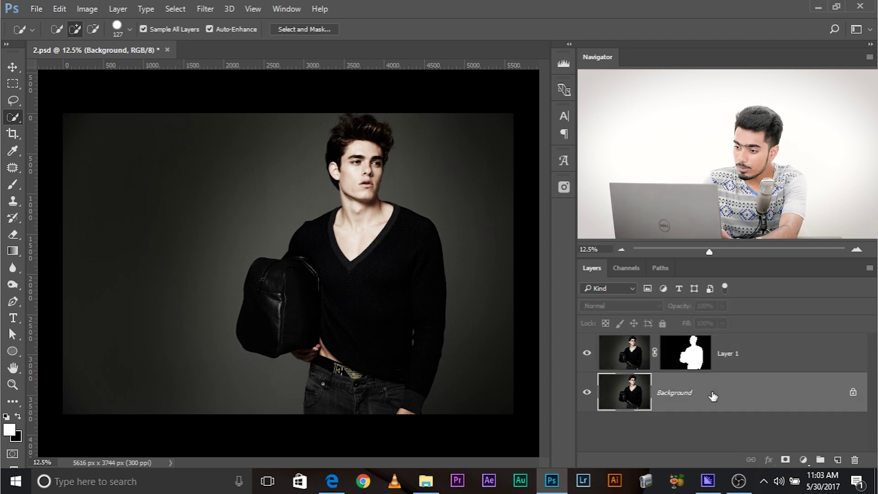
{"action": "left_click", "coordinate": [837, 460]}
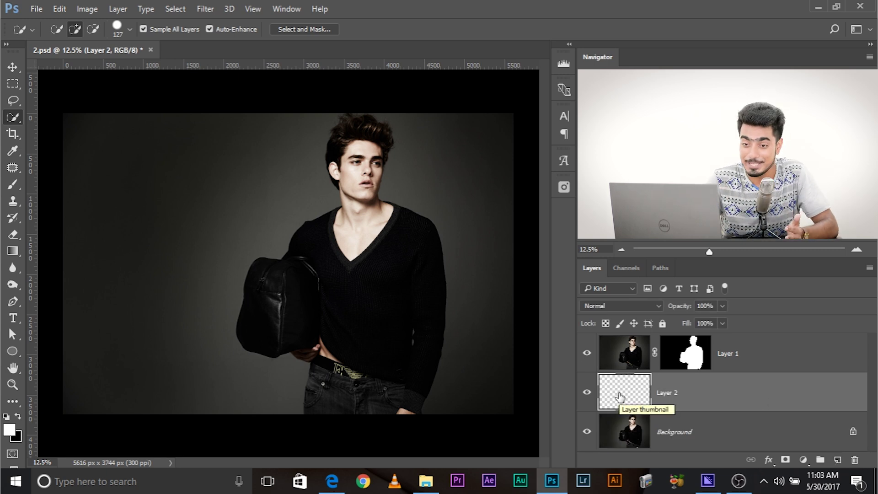
{"action": "left_click_drag", "start_coordinate": [13, 83], "coordinate": [37, 86]}
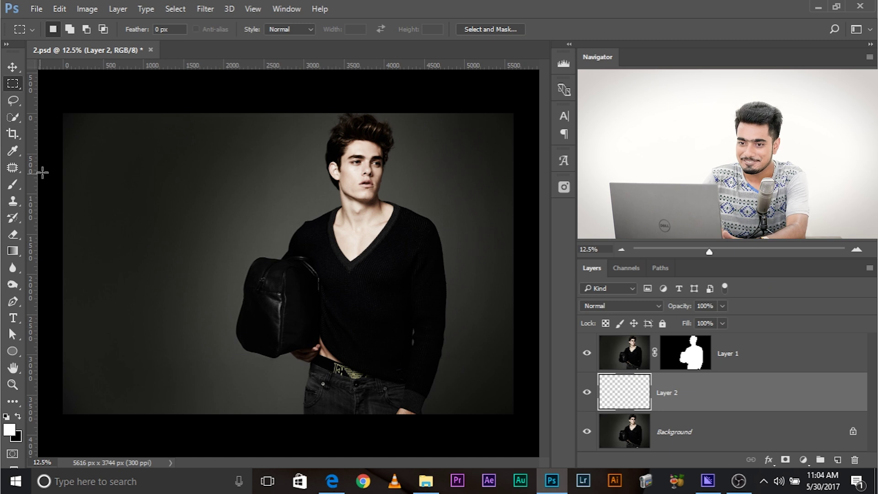
Fill a long horizontal strip across the canvas at eye level with white on Layer 2
{"action": "left_click_drag", "start_coordinate": [62, 165], "coordinate": [520, 179]}
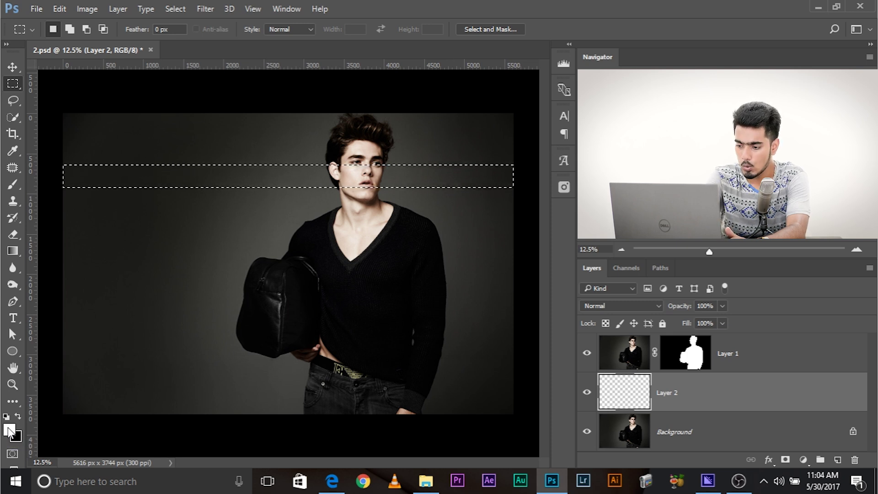
{"action": "key", "text": "alt+BackSpace"}
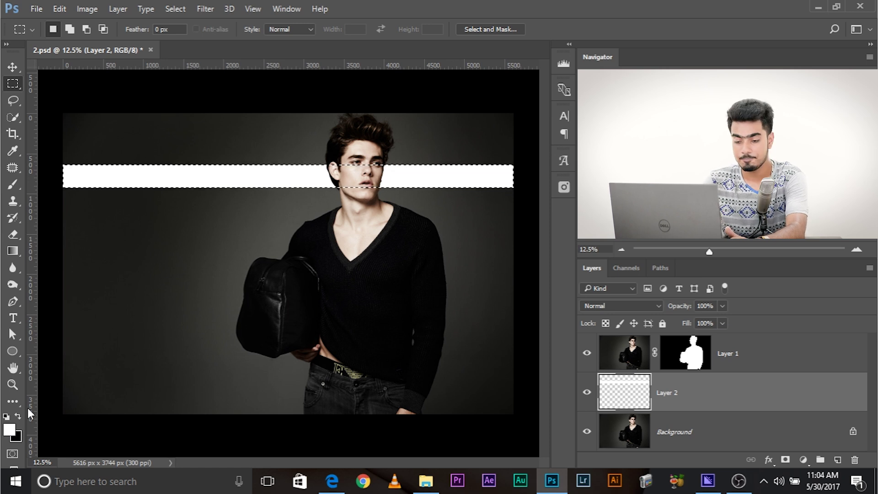
{"action": "left_click", "coordinate": [10, 430]}
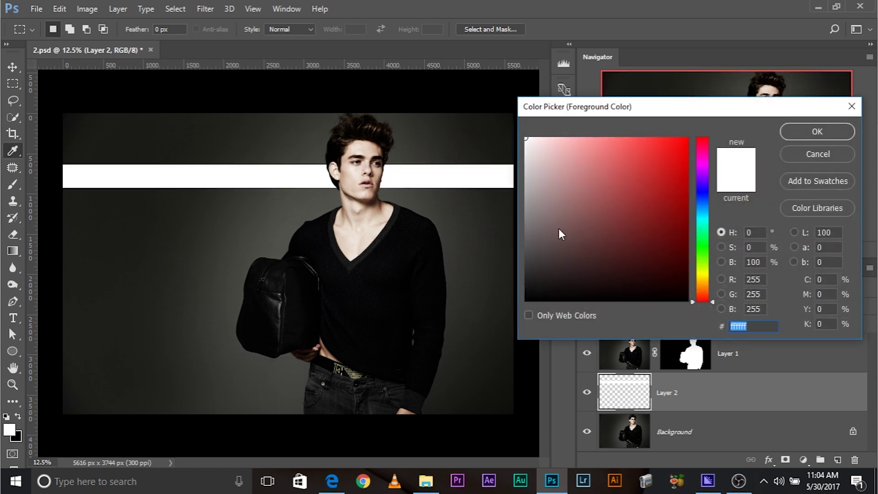
{"action": "left_click", "coordinate": [830, 156]}
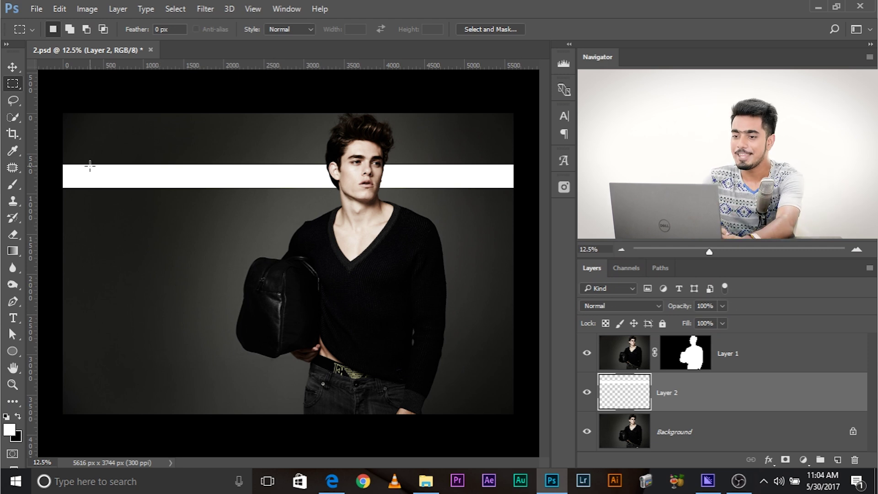
{"action": "left_click", "coordinate": [13, 66]}
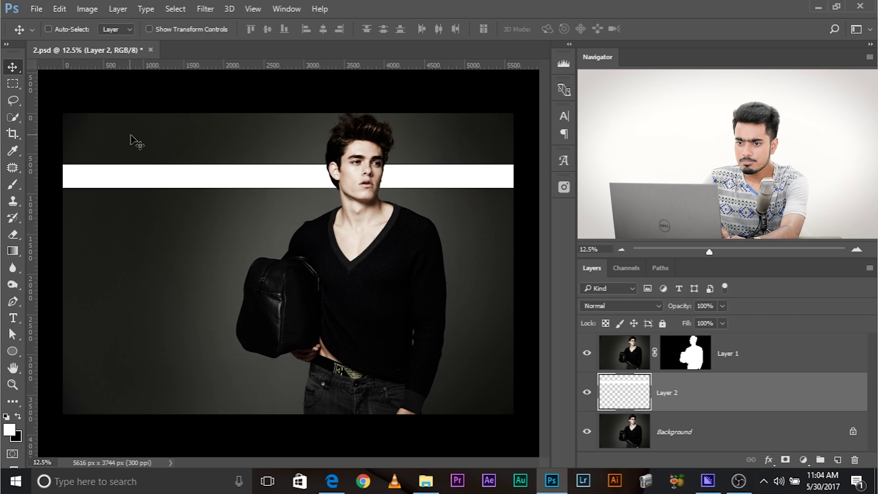
Try dragging a copy of the white bar downward, then undo the extra copies
{"action": "left_click_drag", "start_coordinate": [153, 181], "coordinate": [171, 314]}
{"action": "key", "text": "ctrl+alt+z"}
{"action": "key", "text": "ctrl+alt+z"}
{"action": "key", "text": "ctrl+alt+z"}
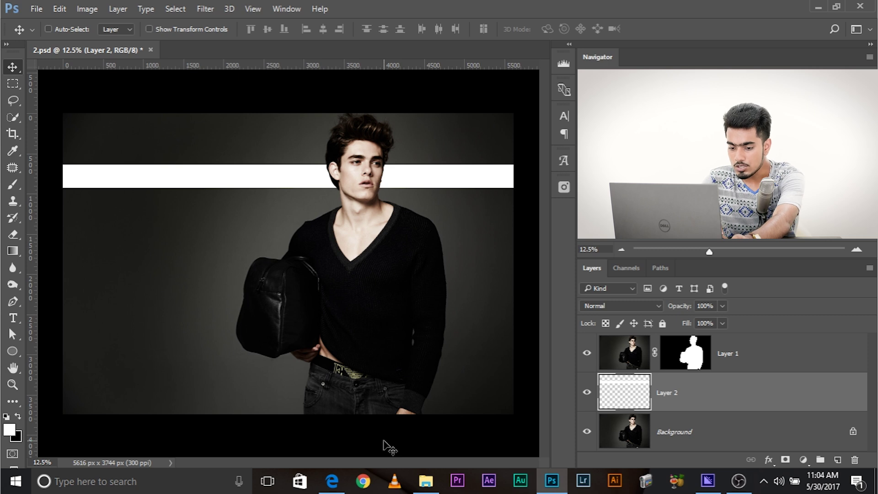
{"action": "key", "text": "alt"}
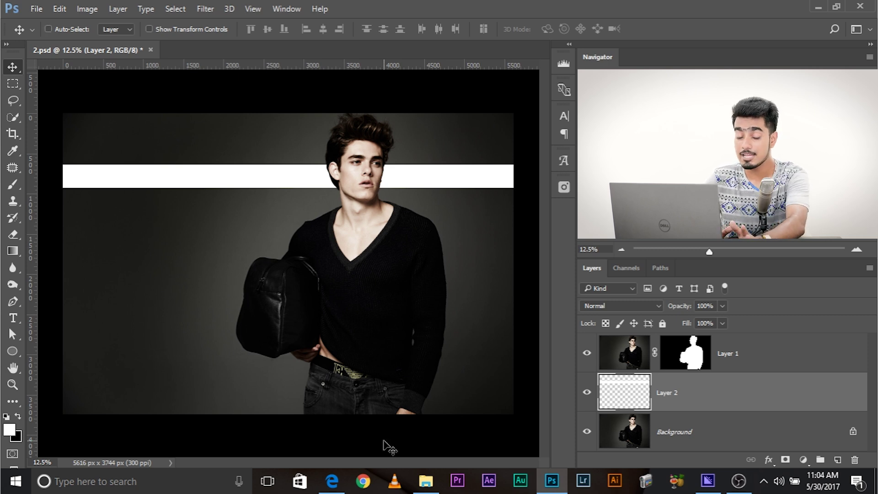
{"action": "key", "text": "ctrl"}
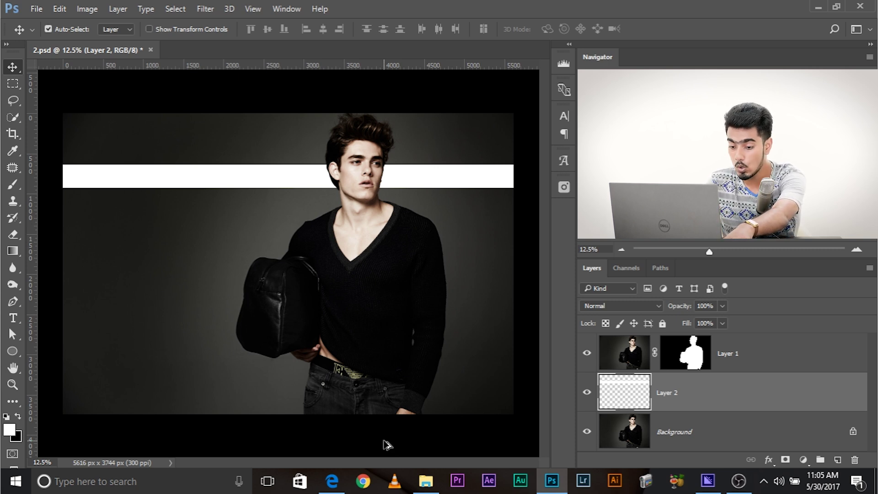
Transform-copy the white bar 520 px lower and repeat the copy for more bars
{"action": "key", "text": "ctrl+t"}
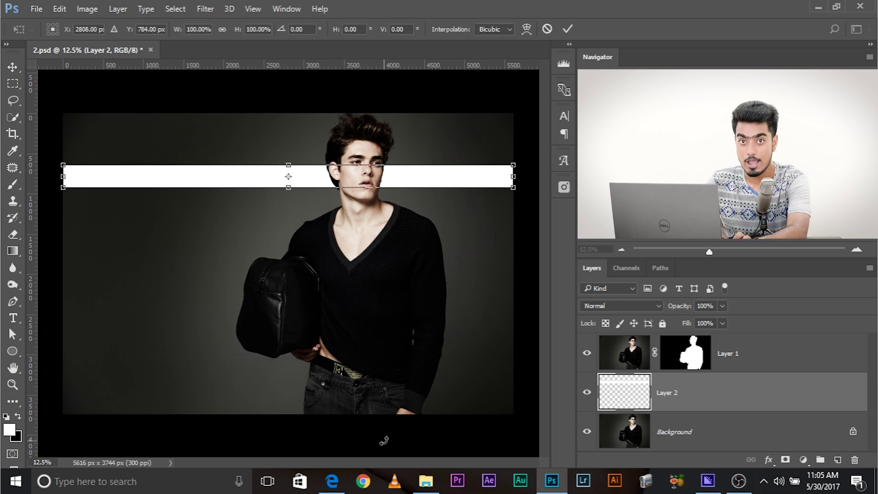
{"action": "left_click_drag", "start_coordinate": [218, 183], "coordinate": [214, 224]}
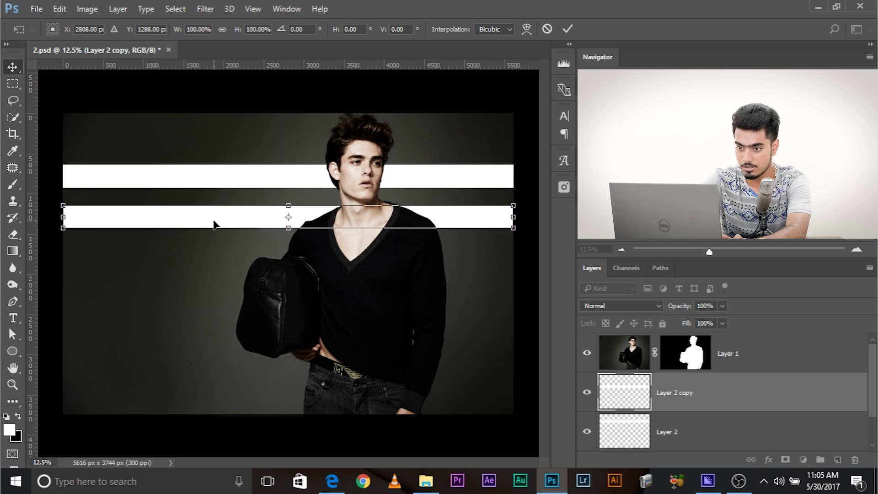
{"action": "key", "text": "Return"}
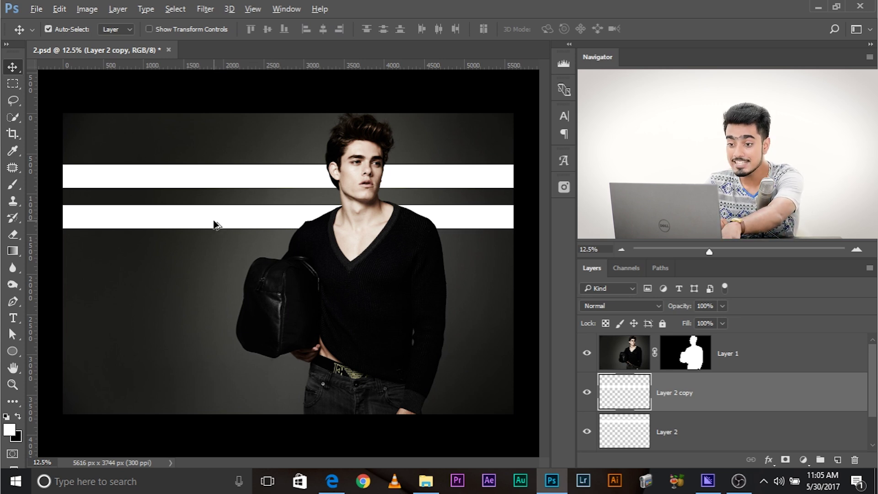
{"action": "key", "text": "ctrl+alt+shift+t"}
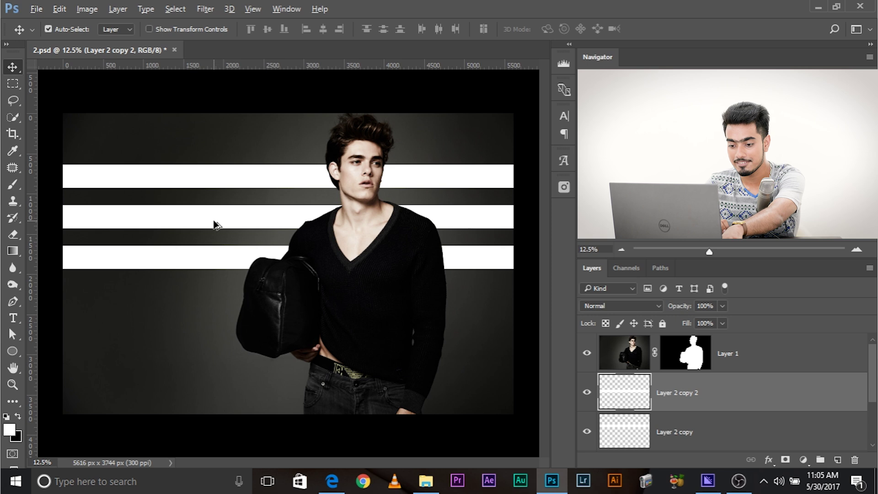
{"action": "key", "text": "ctrl+alt+shift+t"}
{"action": "key", "text": "ctrl+alt+shift+t"}
{"action": "key", "text": "ctrl+alt+shift+t"}
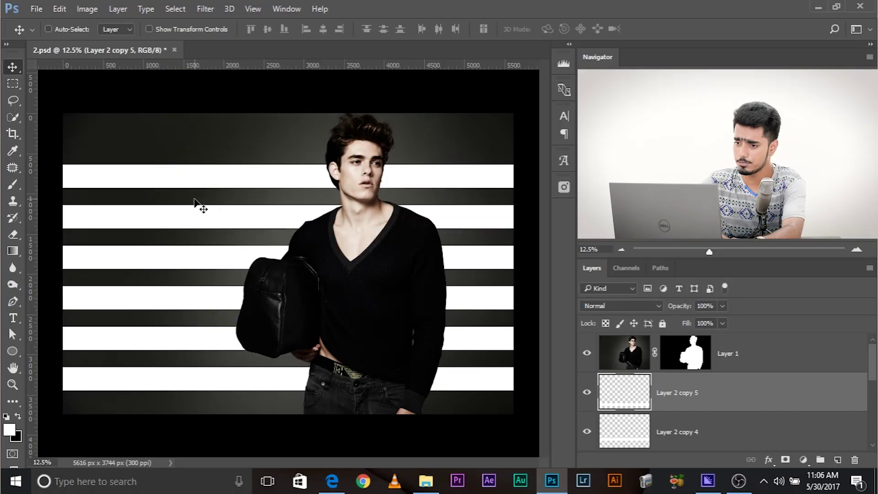
Switch to the Ellipse Tool
{"action": "left_click", "coordinate": [12, 350]}
Draw a row of transform-copied white ellipses, then step back in history to remove them
{"action": "left_click_drag", "start_coordinate": [117, 125], "coordinate": [158, 146]}
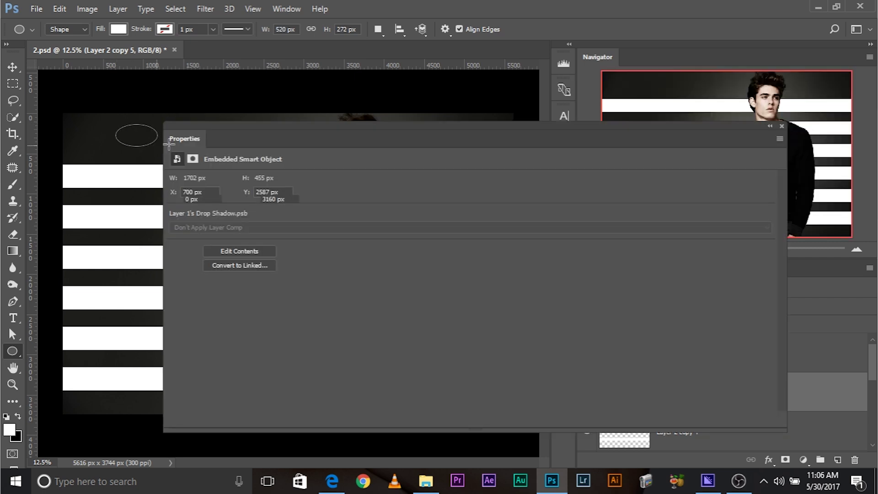
{"action": "left_click", "coordinate": [782, 126]}
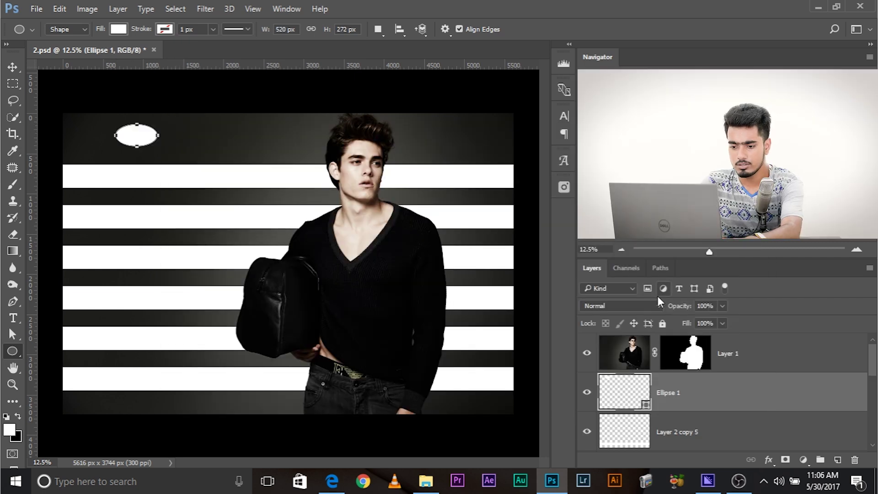
{"action": "key", "text": "ctrl+alt+t"}
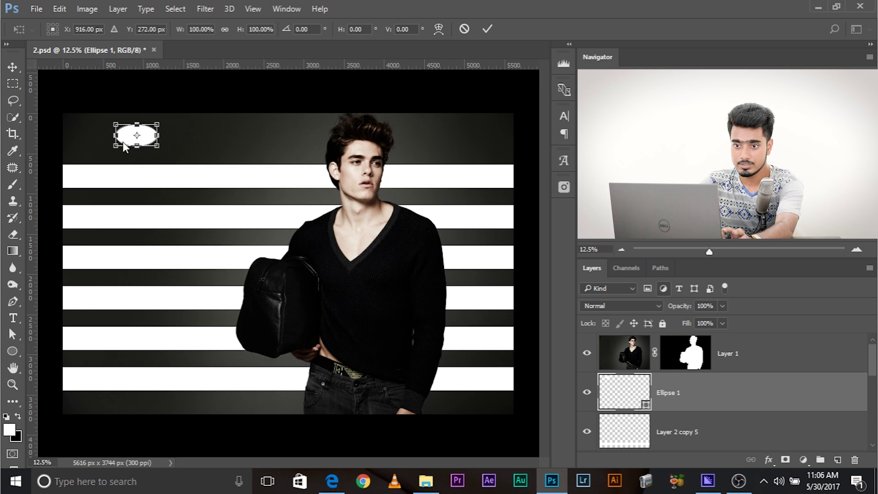
{"action": "left_click_drag", "start_coordinate": [158, 135], "coordinate": [219, 136]}
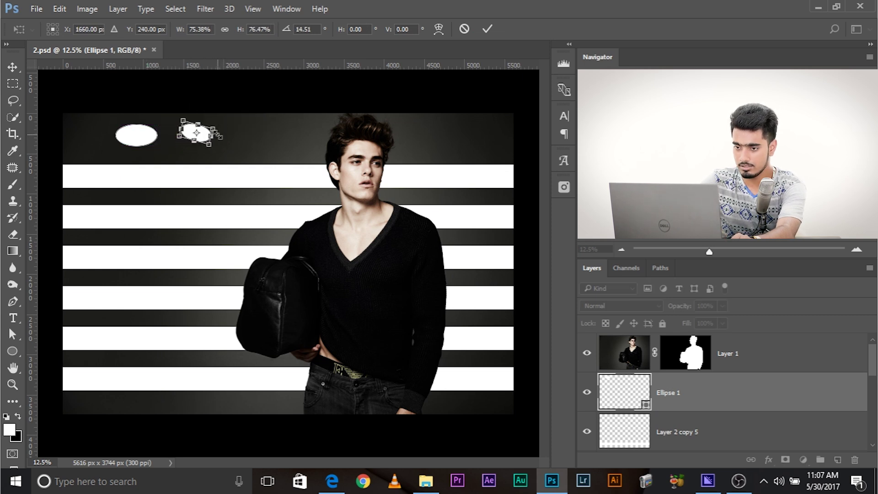
{"action": "key", "text": "u"}
{"action": "key", "text": "Return"}
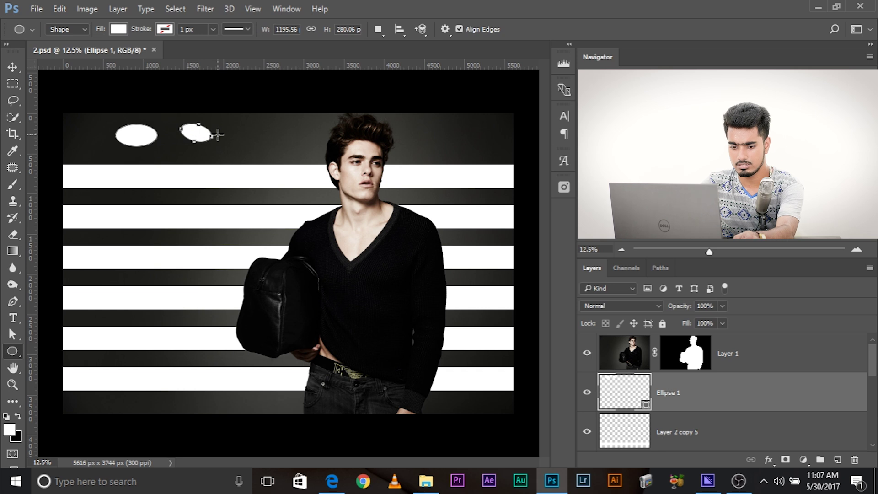
{"action": "key", "text": "ctrl+alt+shift+t"}
{"action": "key", "text": "ctrl+alt+shift+t"}
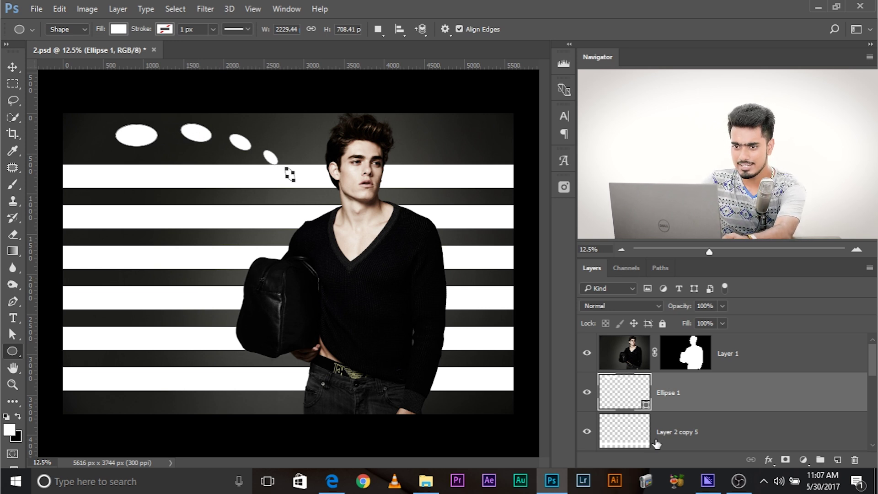
{"action": "key", "text": "ctrl+alt+z"}
{"action": "key", "text": "ctrl+alt+z"}
{"action": "key", "text": "ctrl+alt+z"}
{"action": "key", "text": "ctrl+alt+z"}
{"action": "key", "text": "ctrl+alt+z"}
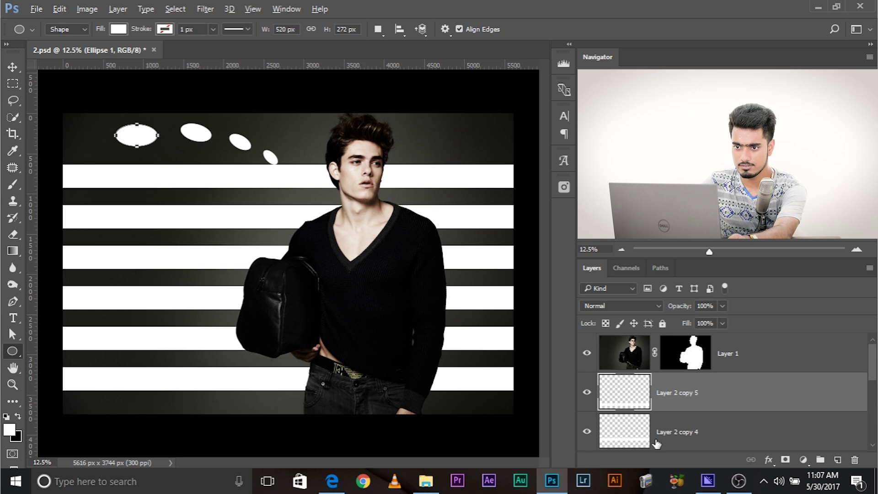
{"action": "key", "text": "ctrl+shift+z"}
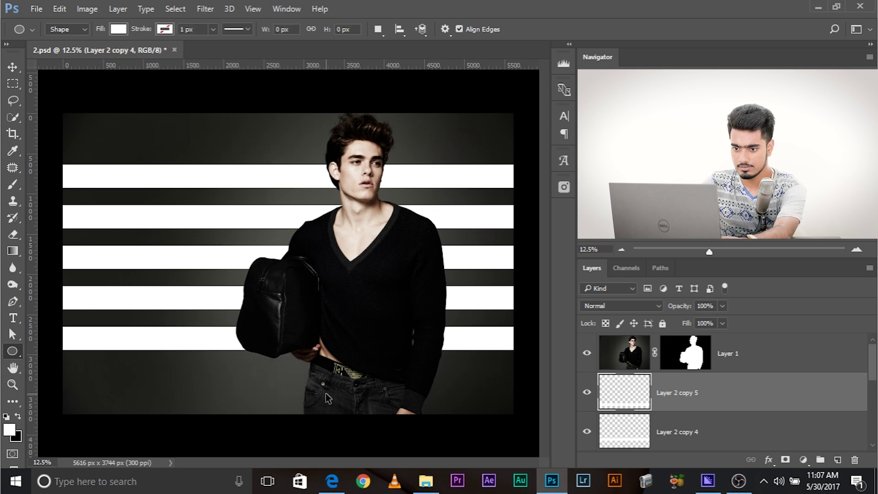
Merge the Layer 2 copy stripe layers into Layer 2 copy 5 and check its visibility
{"action": "scroll", "coordinate": [664, 351], "scroll_direction": "down", "scroll_amount": 1}
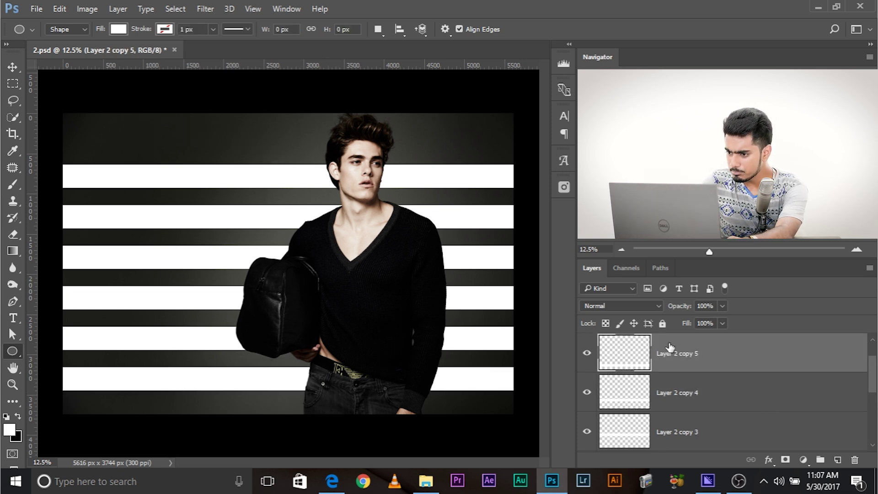
{"action": "scroll", "coordinate": [669, 402], "scroll_direction": "up", "scroll_amount": 1}
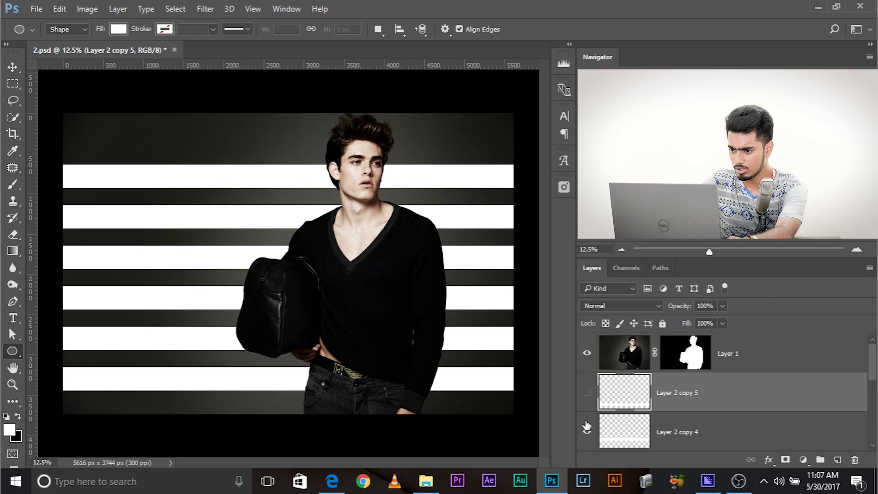
{"action": "left_click", "coordinate": [587, 432]}
{"action": "left_click", "coordinate": [587, 392]}
{"action": "left_click", "coordinate": [587, 431]}
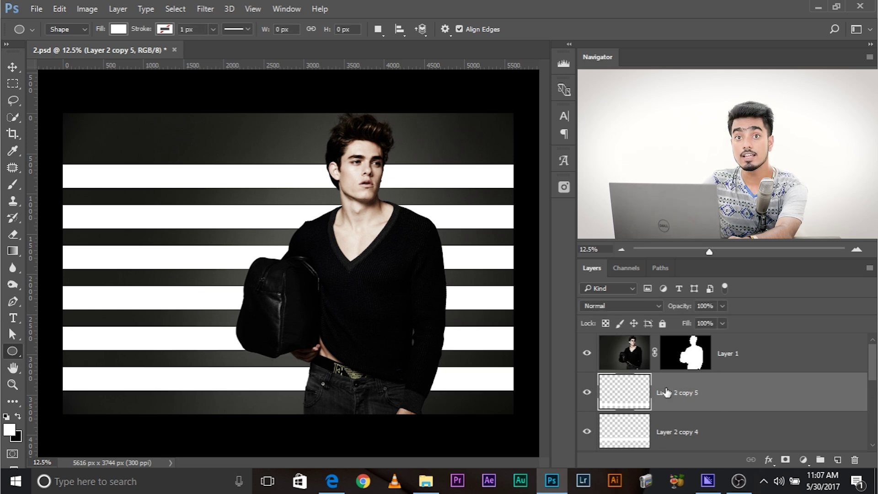
{"action": "scroll", "coordinate": [753, 398], "scroll_direction": "down", "scroll_amount": 5}
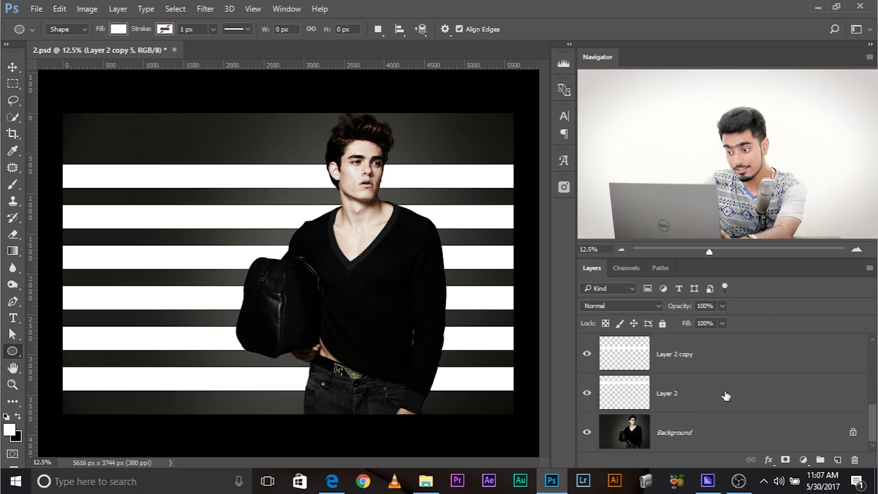
{"action": "scroll", "coordinate": [726, 396], "scroll_direction": "up", "scroll_amount": 4}
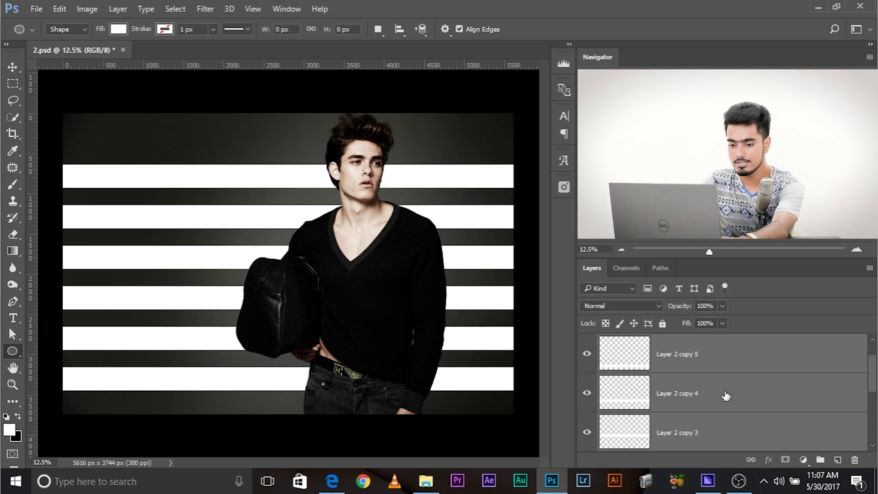
{"action": "key", "text": "ctrl+e"}
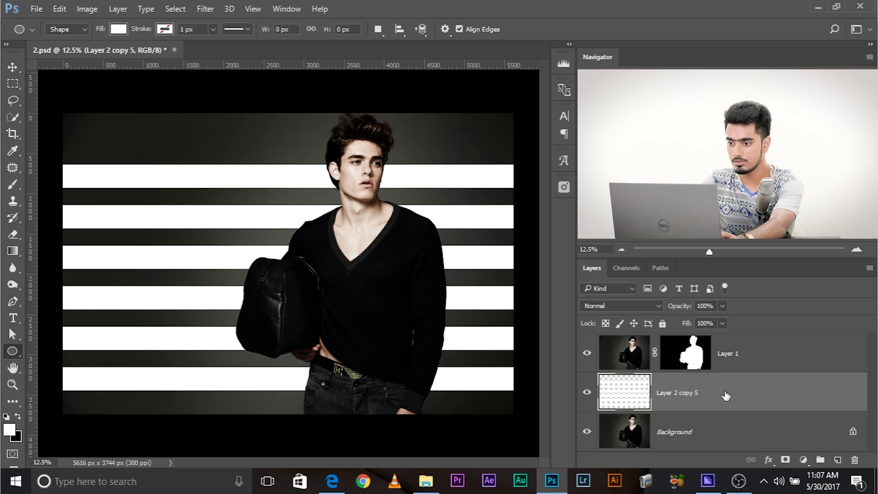
{"action": "left_click", "coordinate": [590, 392]}
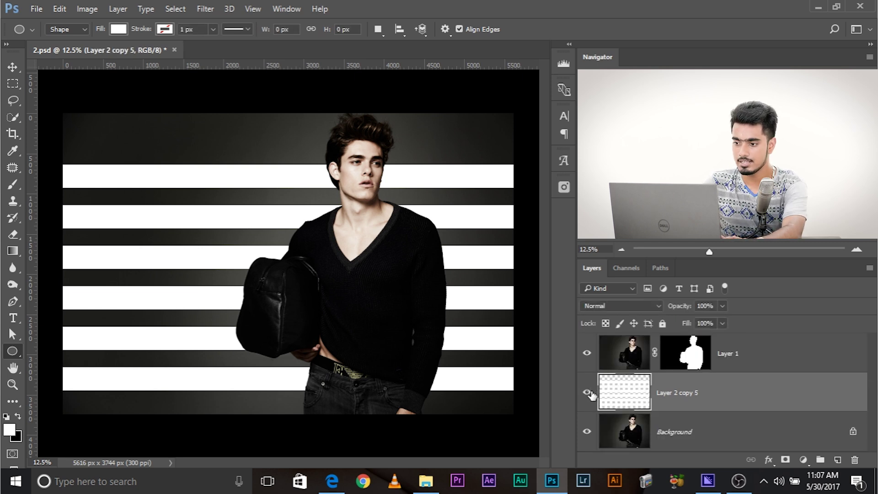
{"action": "left_click", "coordinate": [586, 392]}
{"action": "left_click", "coordinate": [587, 393]}
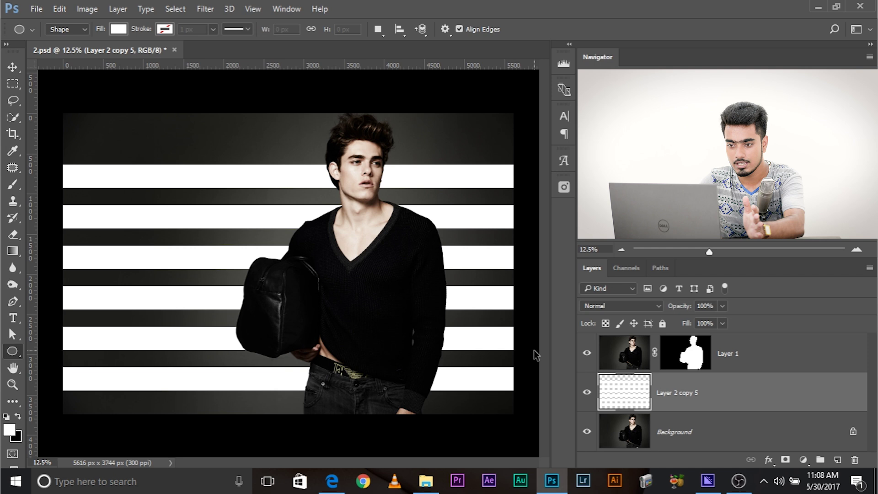
Distort the stripes' corners into perspective, skewed about 18.58° and stretched to 105.98% height
{"action": "key", "text": "ctrl+t"}
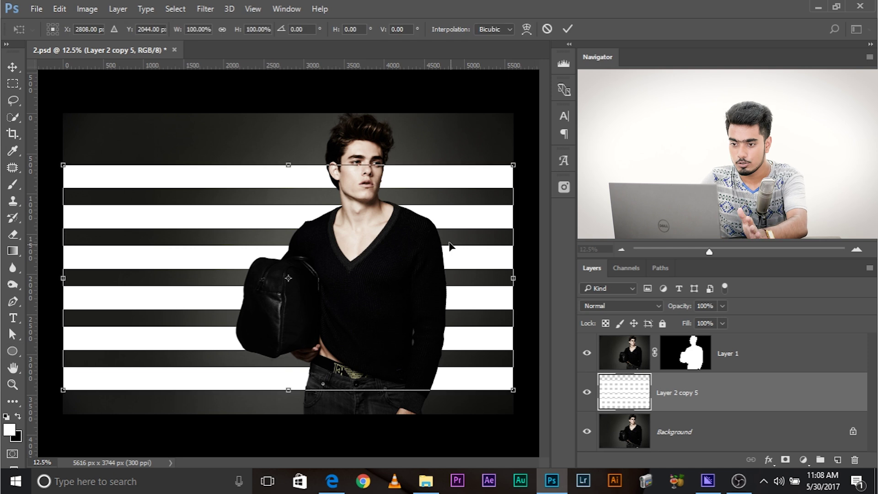
{"action": "right_click", "coordinate": [464, 241]}
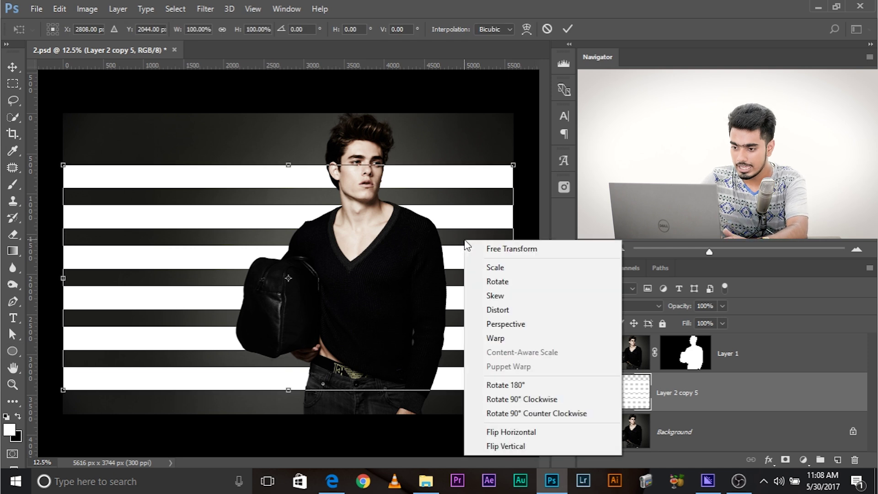
{"action": "left_click", "coordinate": [497, 310]}
{"action": "left_click_drag", "start_coordinate": [66, 392], "coordinate": [54, 248]}
{"action": "left_click_drag", "start_coordinate": [514, 163], "coordinate": [514, 158]}
{"action": "left_click_drag", "start_coordinate": [514, 391], "coordinate": [516, 402]}
{"action": "left_click_drag", "start_coordinate": [451, 235], "coordinate": [452, 238]}
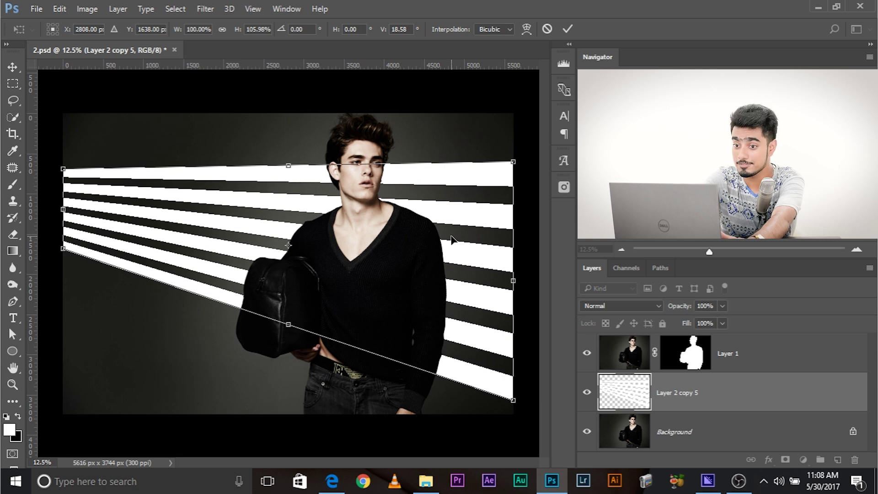
{"action": "key", "text": "u"}
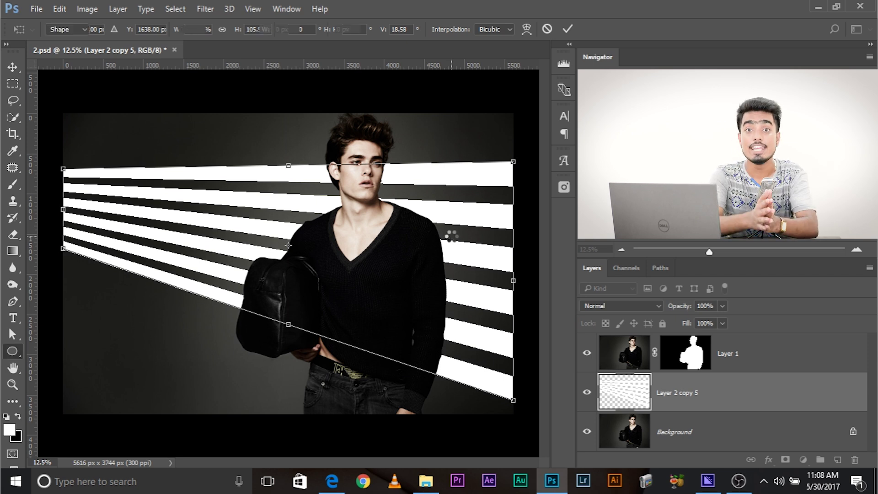
{"action": "key", "text": "Return"}
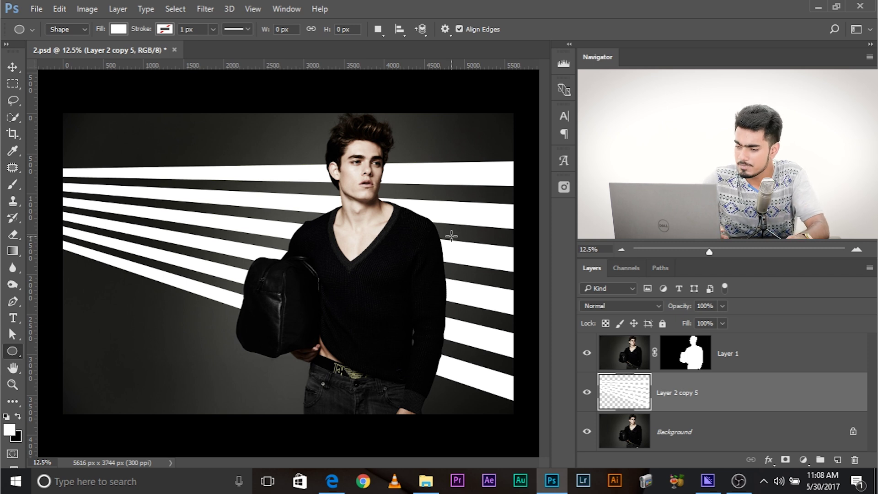
Set the stripes layer to Overlay at 42% opacity, trying then undoing a duplicate
{"action": "left_click_drag", "start_coordinate": [723, 310], "coordinate": [737, 329]}
{"action": "left_click", "coordinate": [620, 305]}
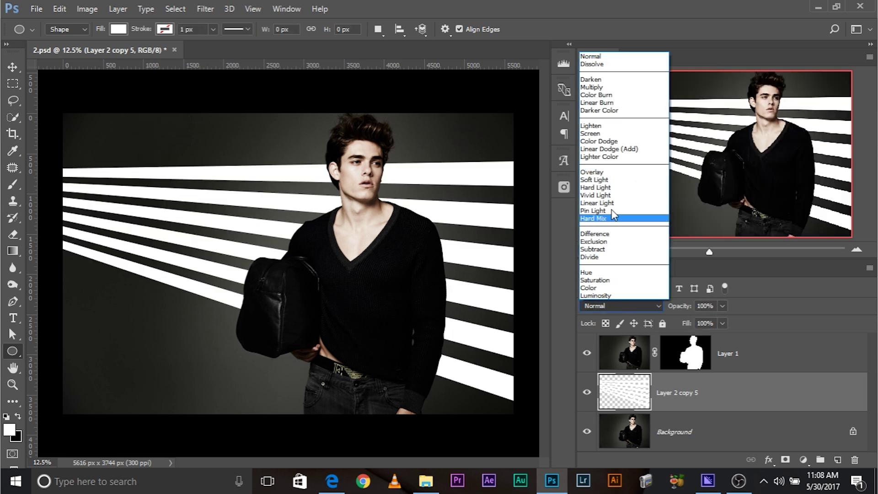
{"action": "left_click", "coordinate": [594, 173]}
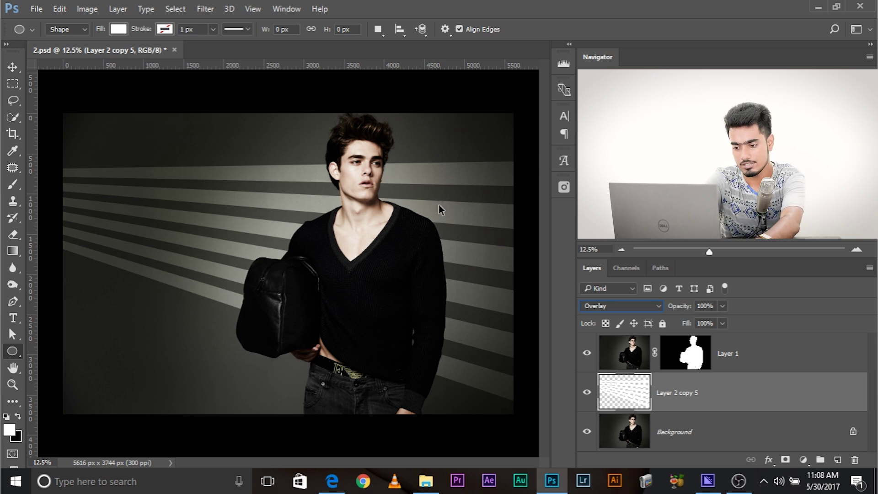
{"action": "key", "text": "ctrl+j"}
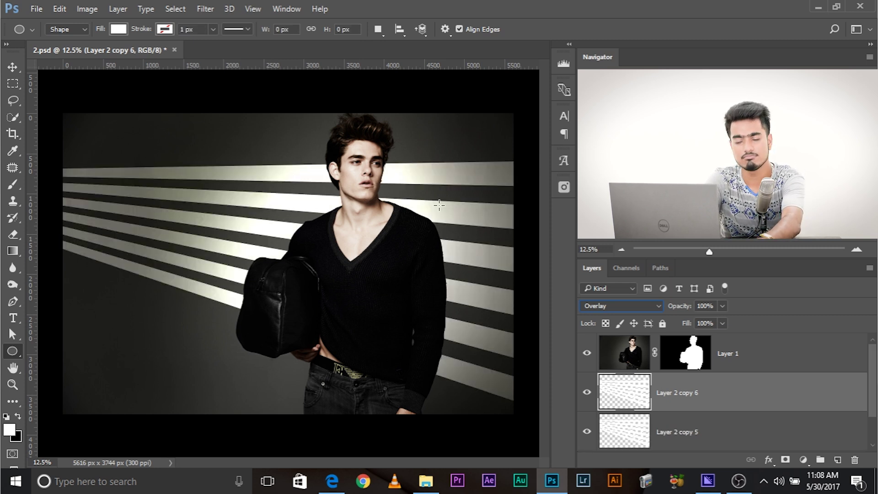
{"action": "key", "text": "ctrl+e"}
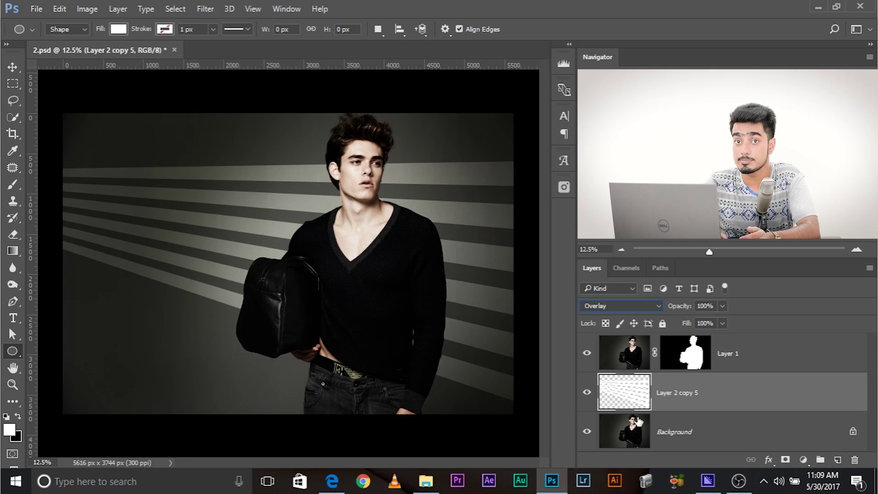
Convert the stripes layer into a smart object
{"action": "left_click", "coordinate": [205, 8]}
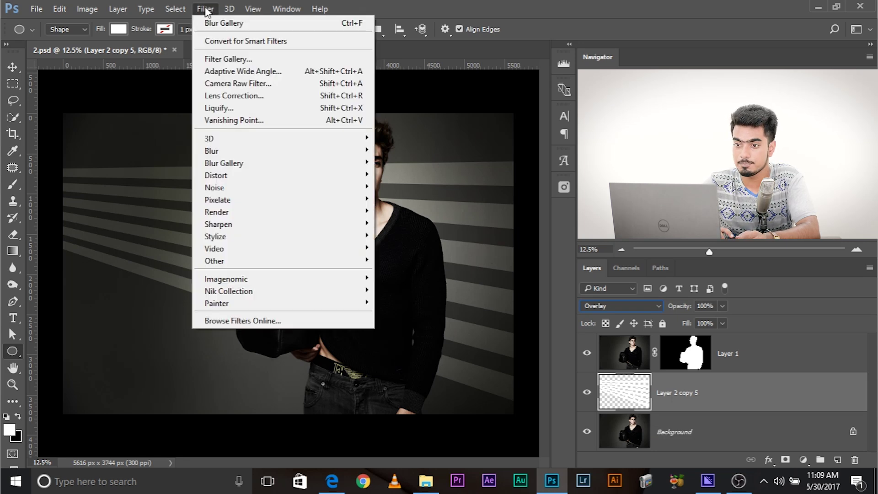
{"action": "right_click", "coordinate": [703, 392]}
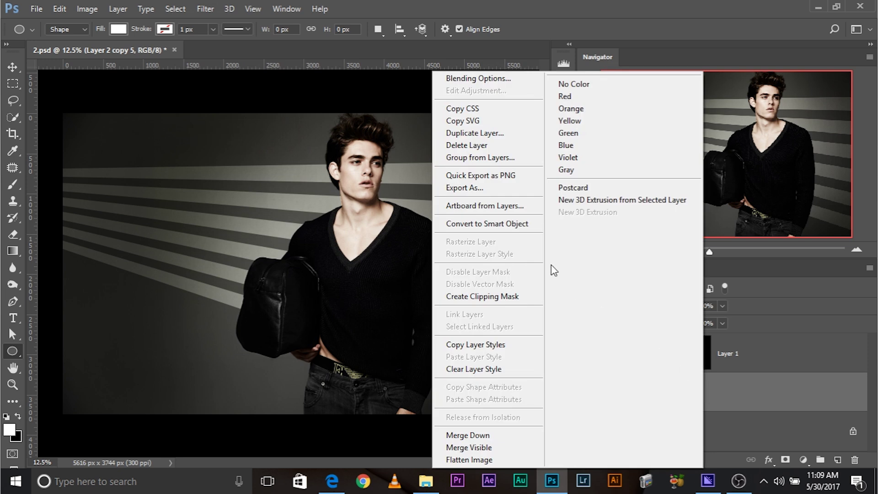
{"action": "left_click", "coordinate": [520, 224]}
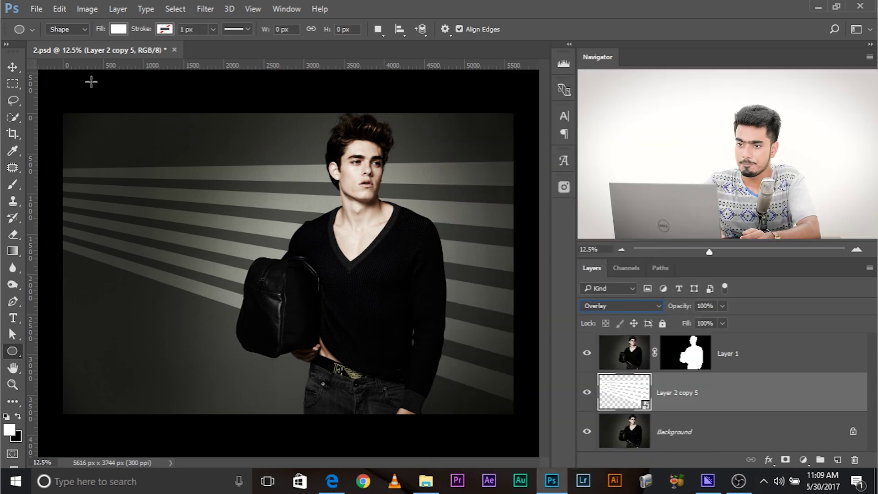
Open Filter > Blur Gallery > Field Blur on the stripes smart object
{"action": "left_click", "coordinate": [206, 9]}
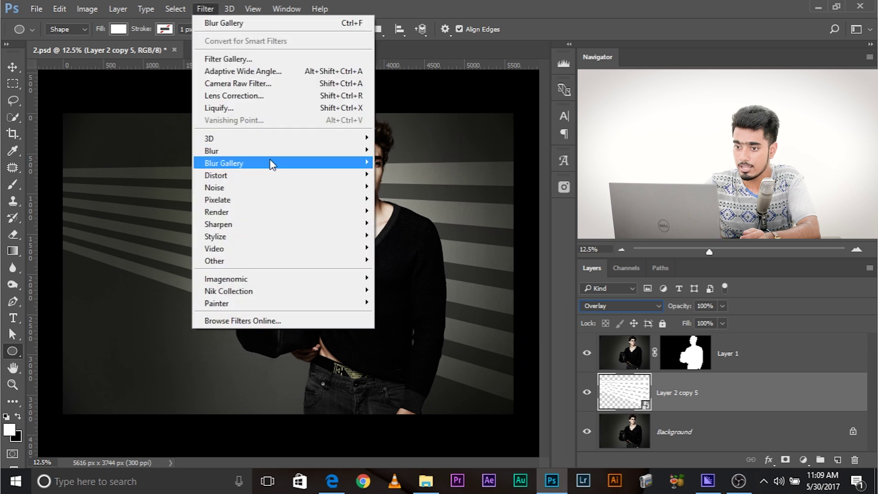
{"action": "mouse_move", "coordinate": [270, 163]}
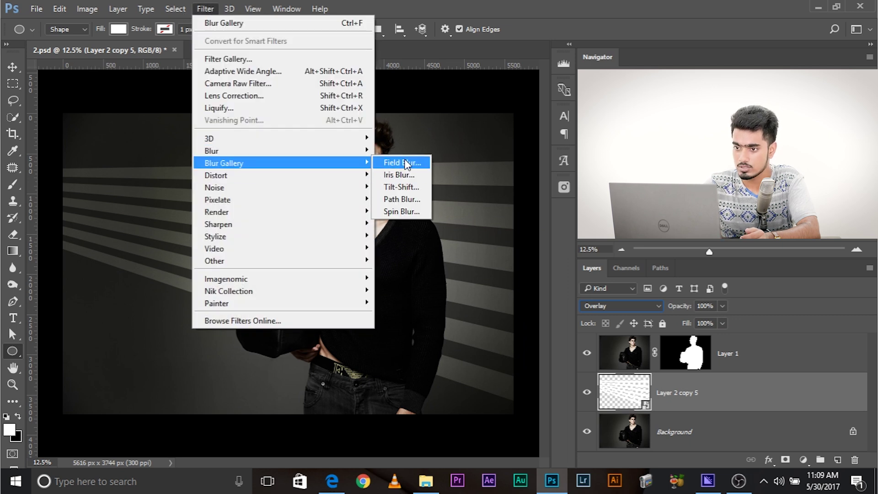
{"action": "left_click", "coordinate": [389, 163]}
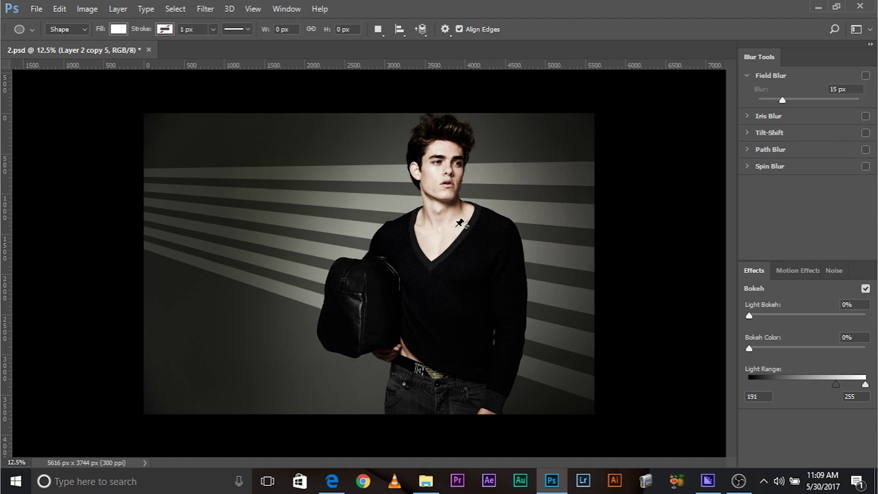
{"action": "key", "text": "ctrl+plus"}
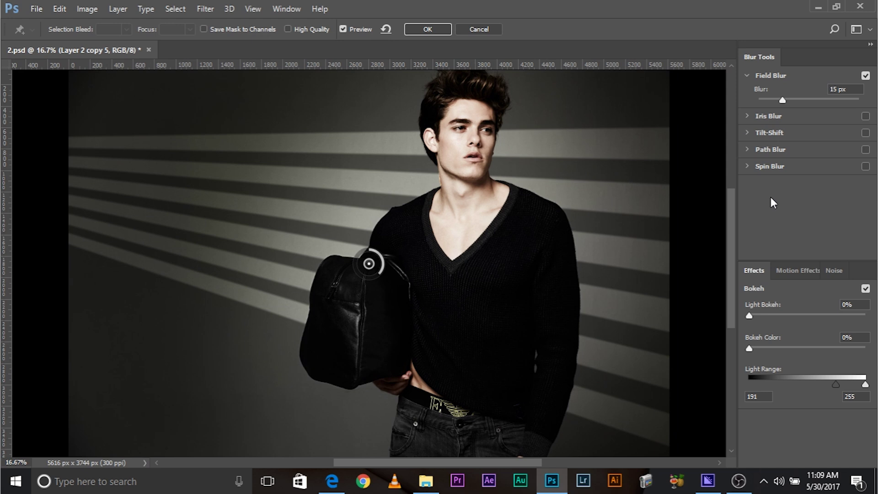
{"action": "left_click_drag", "start_coordinate": [781, 100], "coordinate": [796, 99]}
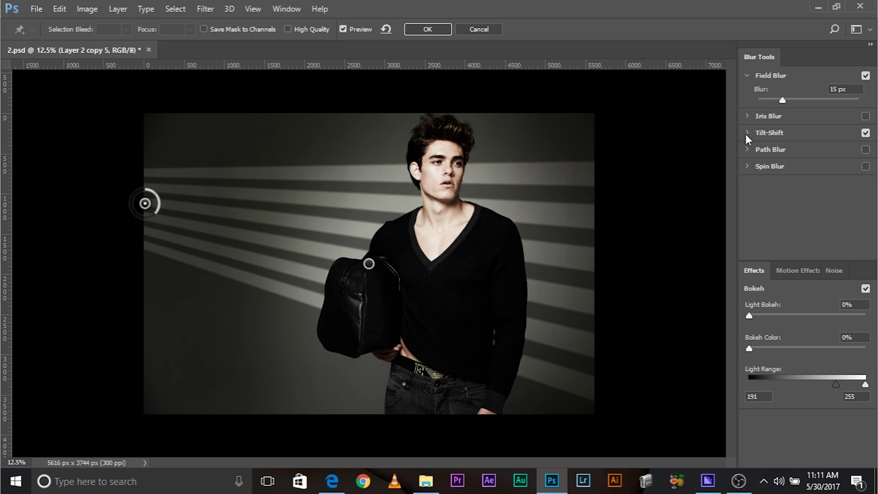
Add a near-vertical Tilt-Shift band at the left stripes, widen its feather, and set blur to 113 px
{"action": "left_click", "coordinate": [745, 134]}
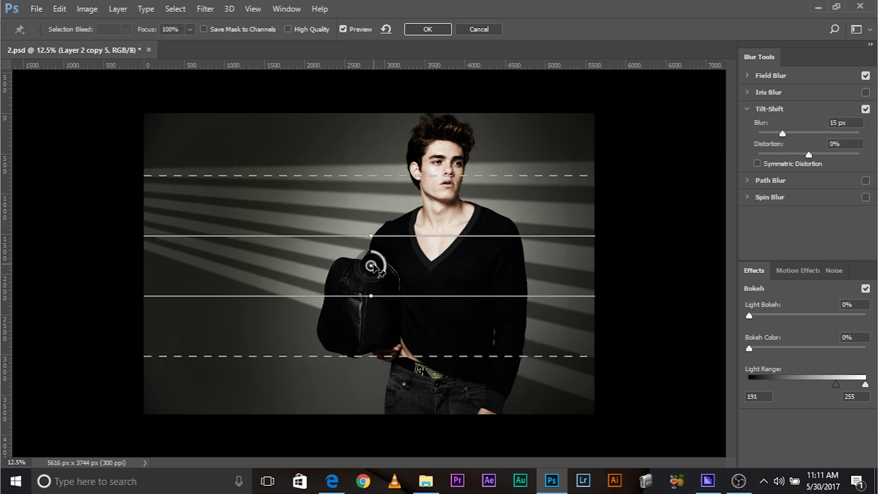
{"action": "left_click_drag", "start_coordinate": [370, 265], "coordinate": [155, 212]}
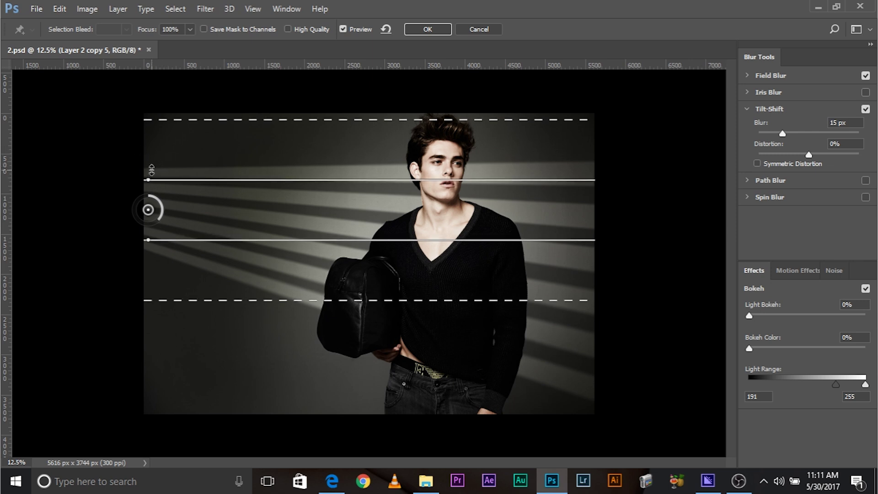
{"action": "left_click_drag", "start_coordinate": [150, 171], "coordinate": [107, 206]}
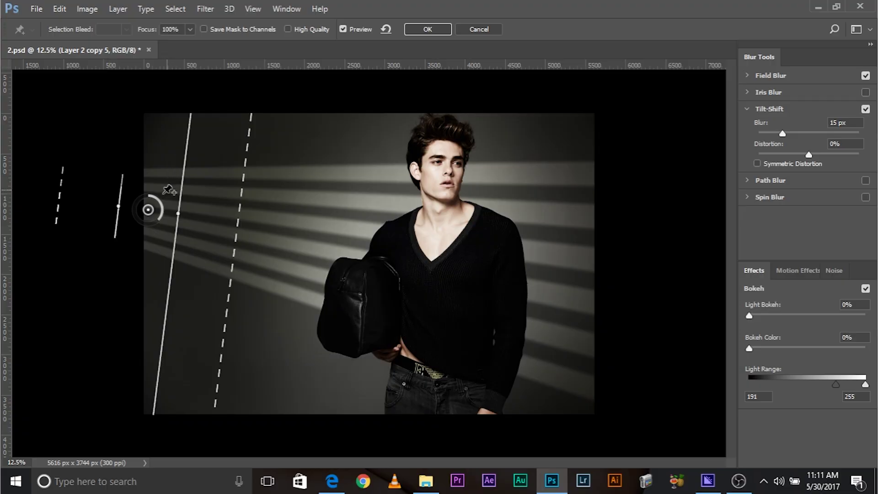
{"action": "left_click_drag", "start_coordinate": [186, 211], "coordinate": [187, 217]}
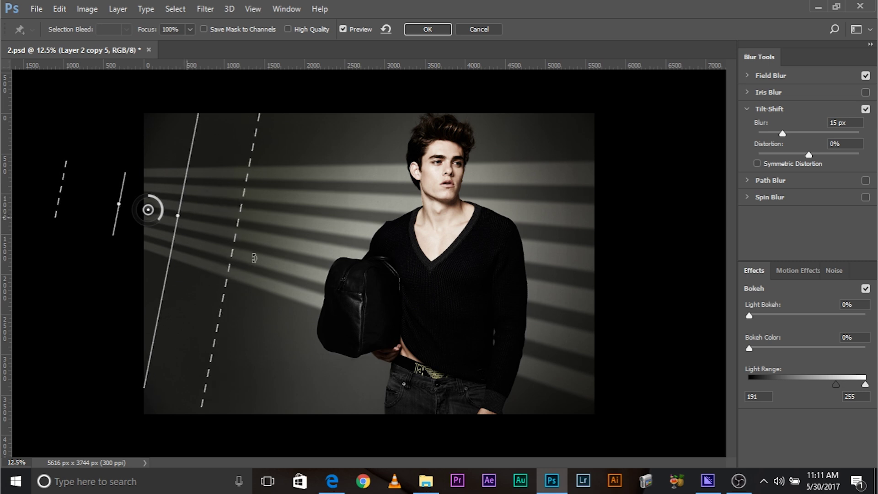
{"action": "left_click_drag", "start_coordinate": [239, 242], "coordinate": [449, 271]}
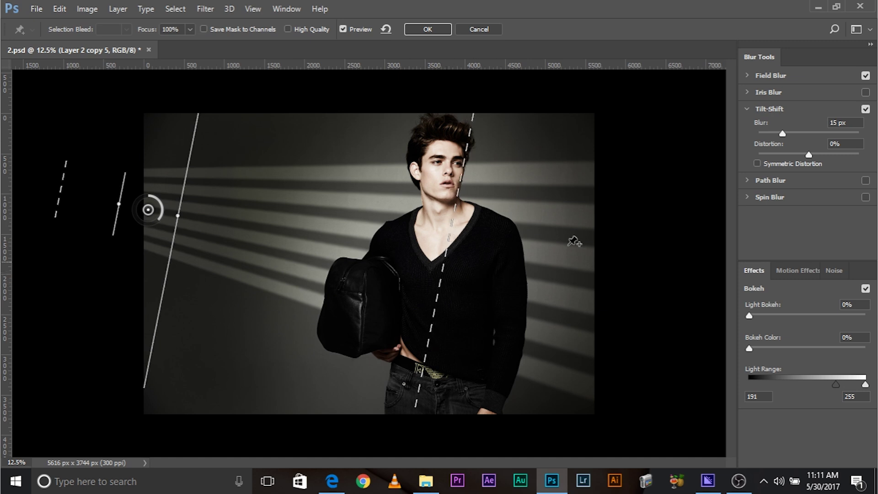
{"action": "left_click_drag", "start_coordinate": [783, 133], "coordinate": [815, 129]}
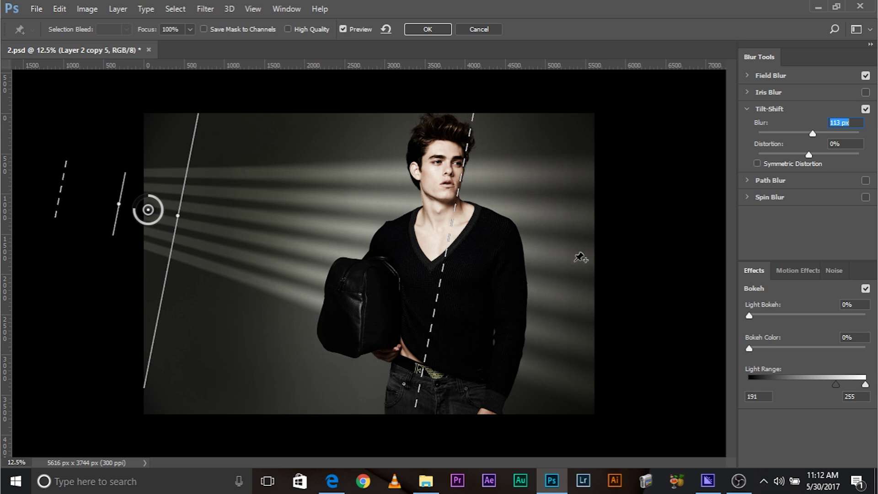
Narrow the tilt-shift focus band, rotate it past vertical, and widen the right fade zone
{"action": "left_click_drag", "start_coordinate": [470, 273], "coordinate": [619, 304]}
{"action": "left_click_drag", "start_coordinate": [185, 175], "coordinate": [137, 170]}
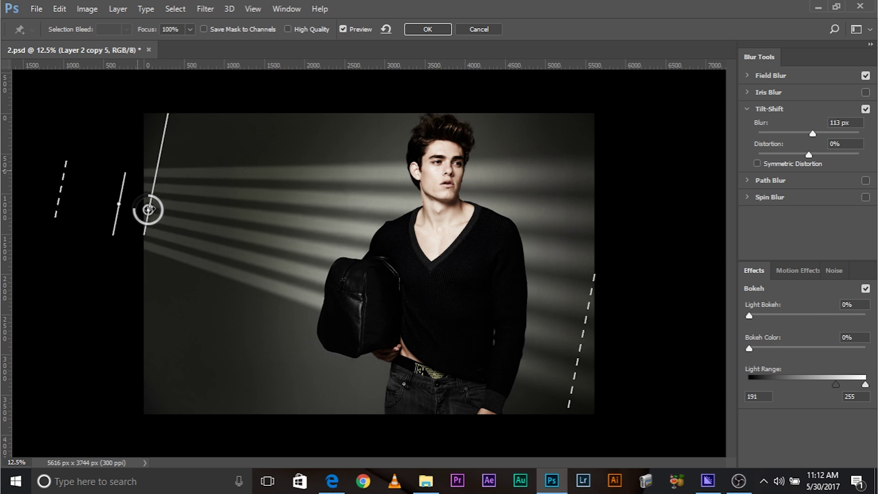
{"action": "left_click_drag", "start_coordinate": [147, 210], "coordinate": [145, 215]}
{"action": "mouse_move", "coordinate": [147, 208]}
{"action": "left_mouse_down"}
{"action": "mouse_move", "coordinate": [135, 210]}
{"action": "mouse_move", "coordinate": [149, 209]}
{"action": "left_mouse_up"}
{"action": "left_click_drag", "start_coordinate": [589, 292], "coordinate": [601, 293]}
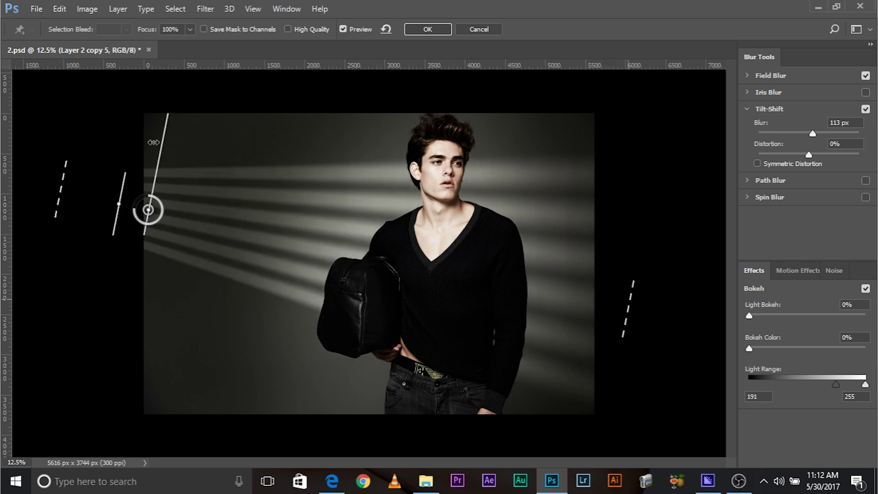
Pull the right fade zone inward and settle the blur at about 67 px with −46% distortion
{"action": "left_click_drag", "start_coordinate": [819, 131], "coordinate": [801, 130]}
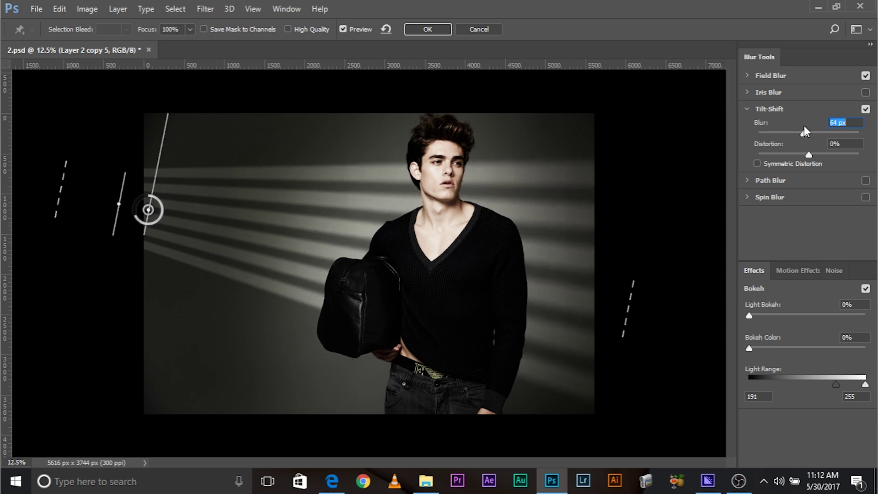
{"action": "left_click_drag", "start_coordinate": [804, 128], "coordinate": [810, 121]}
{"action": "left_click_drag", "start_coordinate": [627, 311], "coordinate": [599, 305]}
{"action": "left_click_drag", "start_coordinate": [808, 133], "coordinate": [773, 150]}
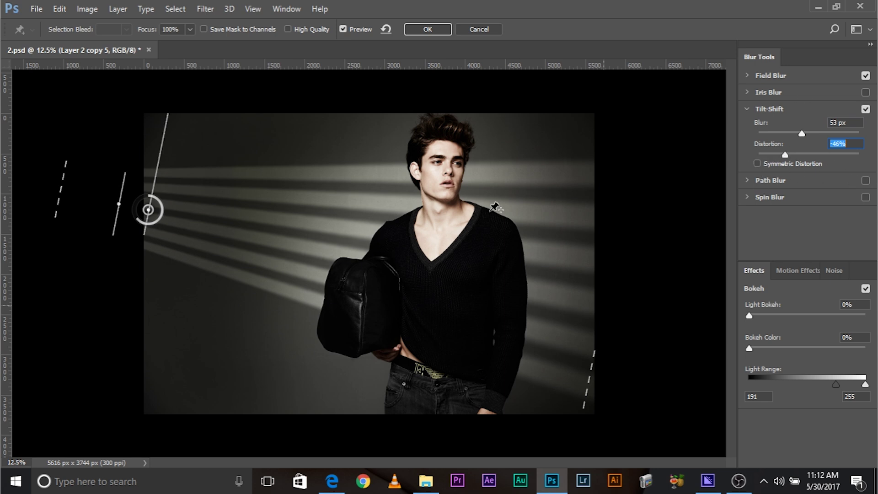
{"action": "left_click_drag", "start_coordinate": [801, 133], "coordinate": [806, 132]}
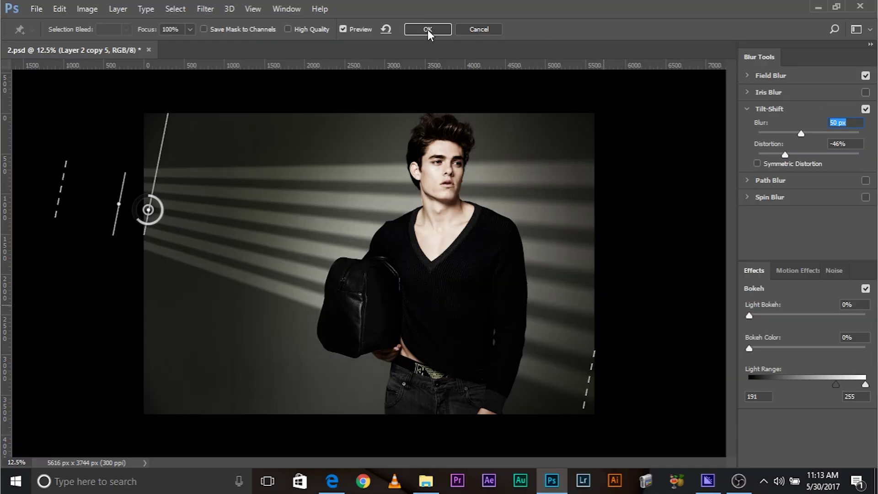
Apply the tilt-shift blur, add a layer mask to Layer 2 copy 5, and pick the Gradient tool
{"action": "left_click", "coordinate": [427, 29]}
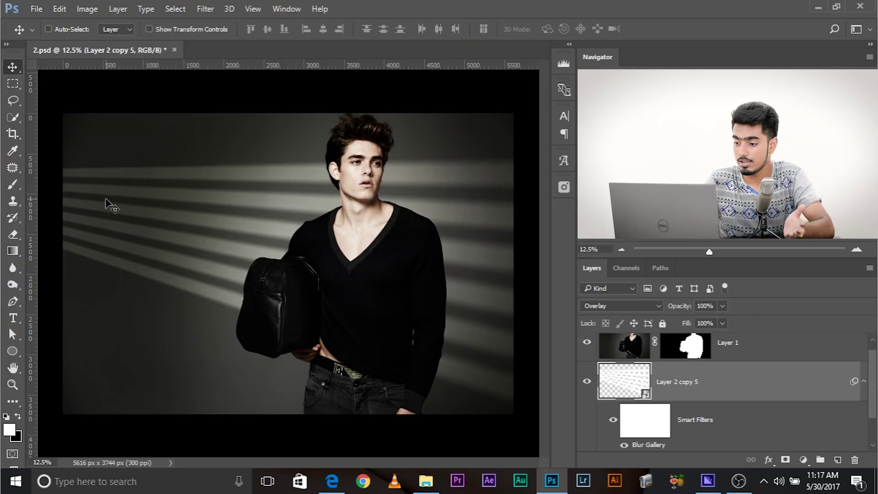
{"action": "left_click", "coordinate": [786, 460]}
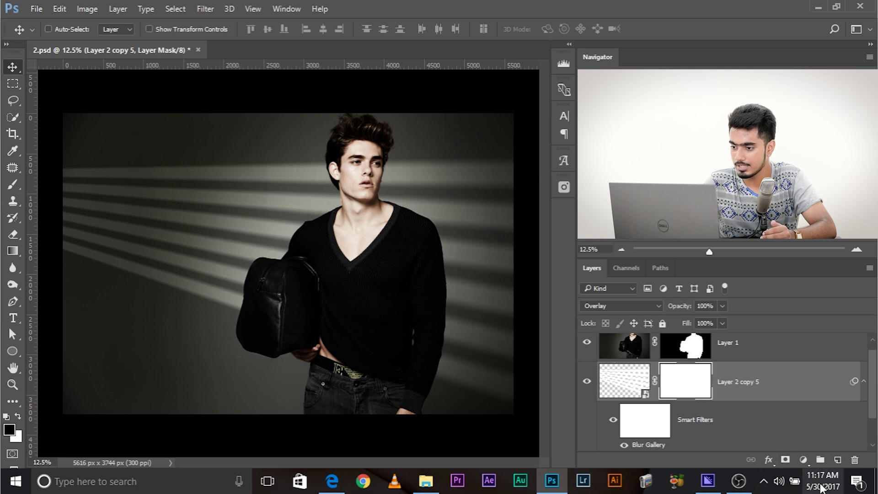
{"action": "left_click", "coordinate": [13, 251]}
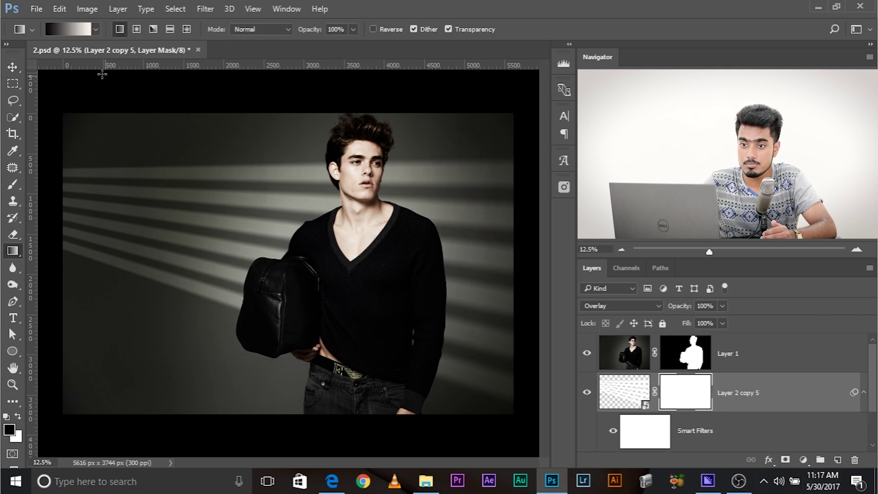
{"action": "left_click", "coordinate": [97, 30]}
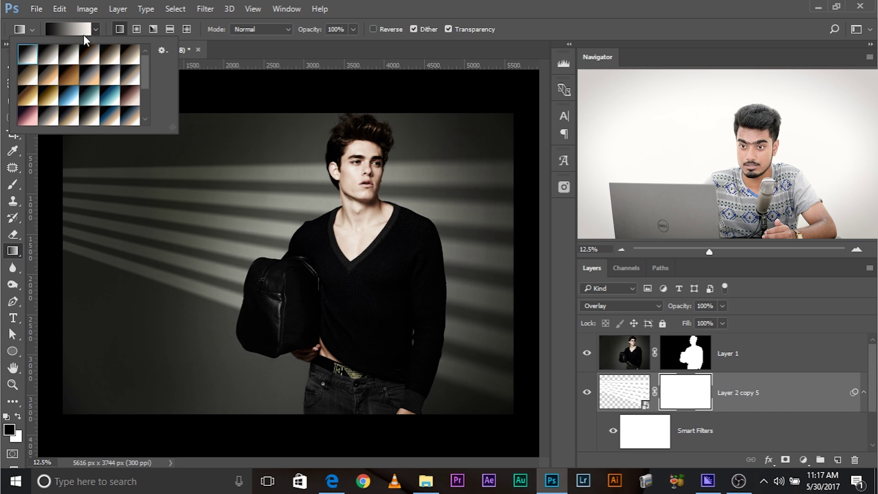
{"action": "left_click", "coordinate": [96, 31]}
Drag black-to-white gradients left to right on the mask so the left stripes fade out
{"action": "left_click_drag", "start_coordinate": [177, 311], "coordinate": [255, 335]}
{"action": "left_click_drag", "start_coordinate": [148, 322], "coordinate": [238, 344]}
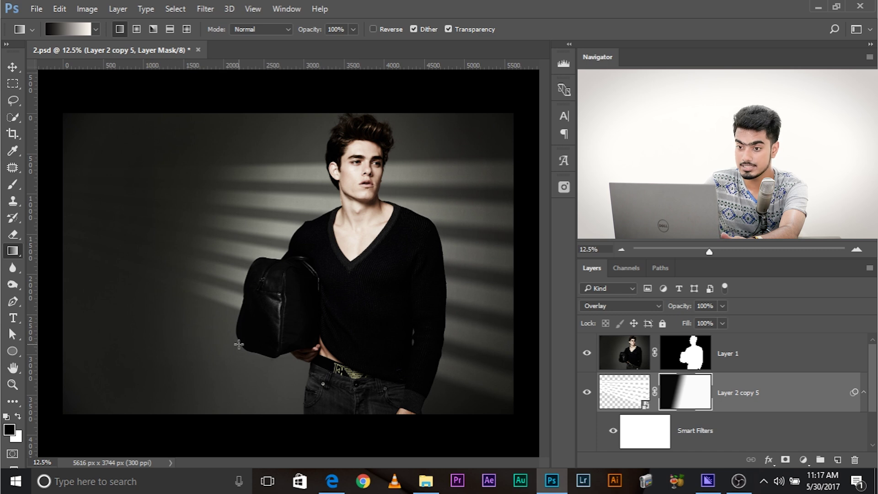
{"action": "left_click_drag", "start_coordinate": [181, 360], "coordinate": [254, 359]}
{"action": "left_click_drag", "start_coordinate": [200, 270], "coordinate": [295, 270]}
{"action": "left_click_drag", "start_coordinate": [172, 247], "coordinate": [339, 247]}
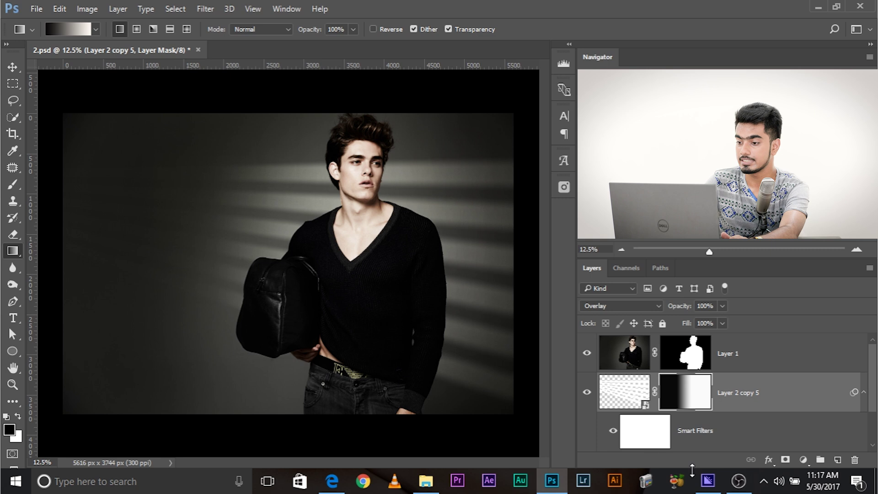
{"action": "left_click", "coordinate": [587, 392]}
{"action": "left_click", "coordinate": [587, 392]}
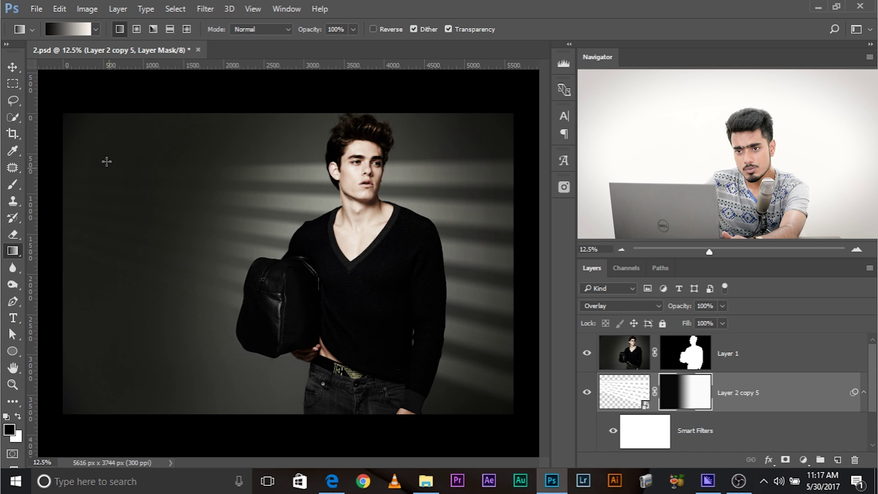
Reset the gradient presets to default and choose Foreground to Transparent
{"action": "left_click", "coordinate": [97, 31]}
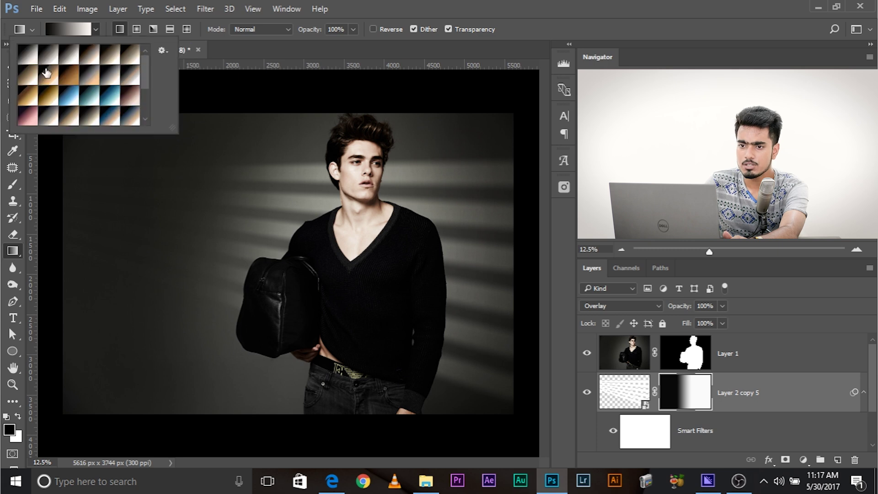
{"action": "left_click", "coordinate": [162, 51]}
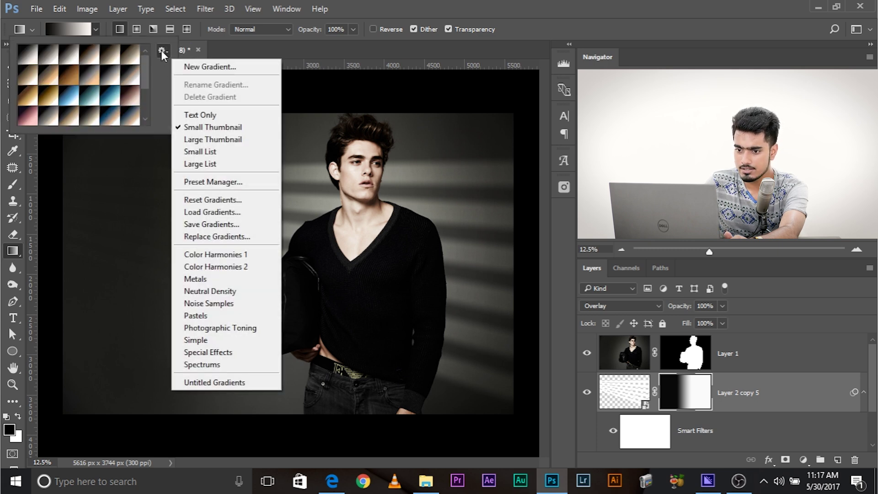
{"action": "left_click", "coordinate": [232, 206]}
{"action": "left_click", "coordinate": [402, 183]}
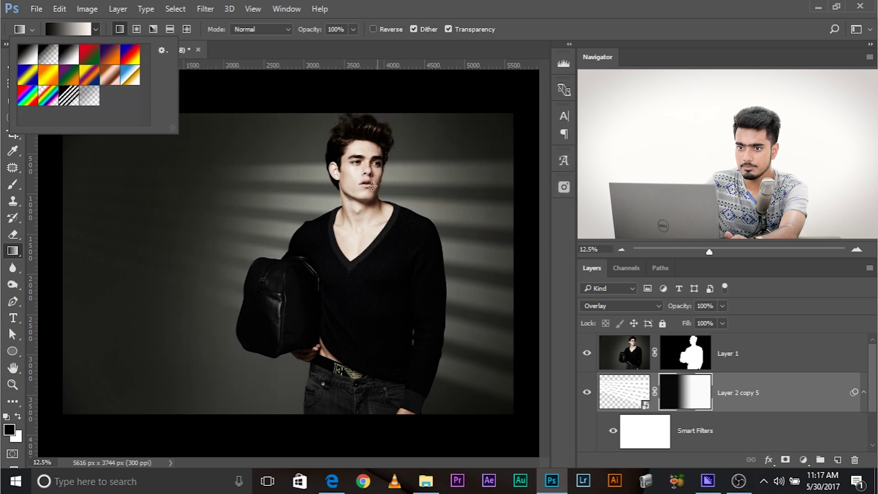
{"action": "left_click", "coordinate": [48, 54]}
{"action": "left_click", "coordinate": [96, 30]}
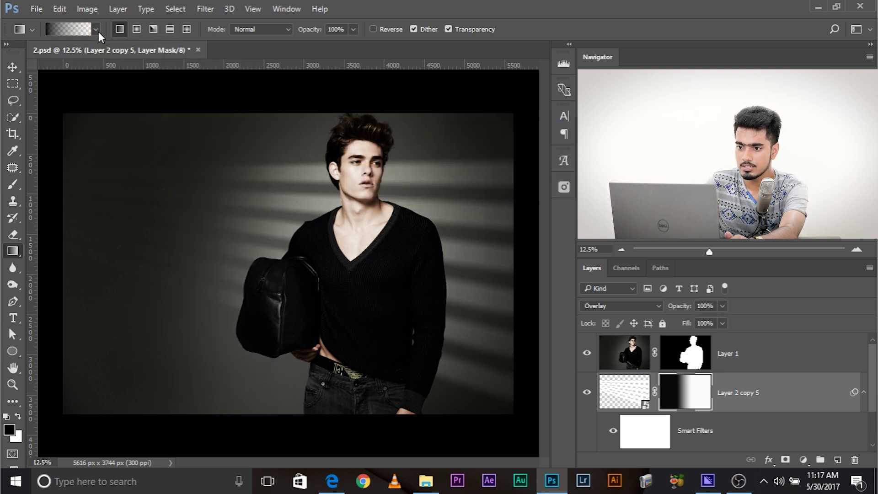
Drag gradients on the mask from the lower right toward the chest to fade those stripes
{"action": "left_click_drag", "start_coordinate": [531, 382], "coordinate": [418, 300]}
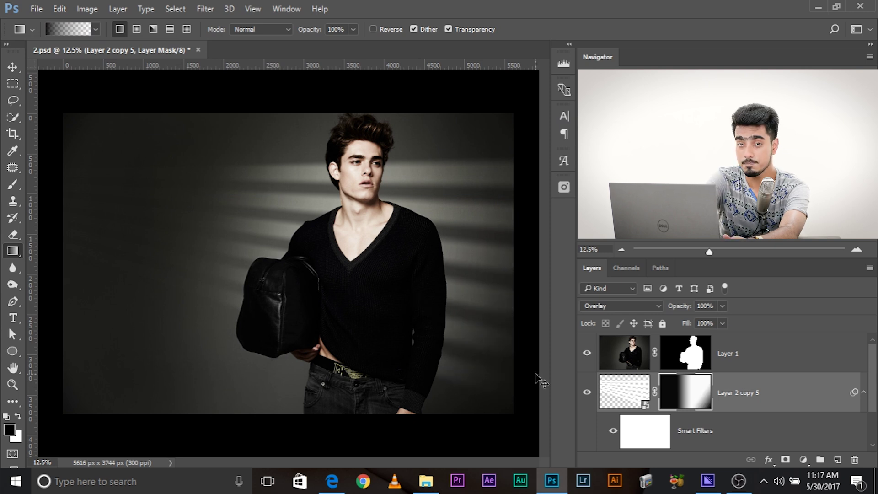
{"action": "key", "text": "ctrl+minus"}
{"action": "left_click_drag", "start_coordinate": [530, 380], "coordinate": [394, 329]}
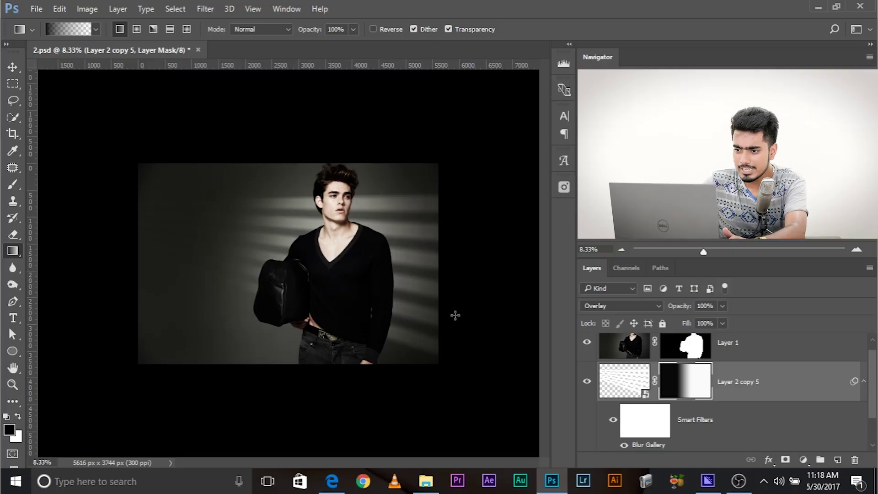
{"action": "left_click_drag", "start_coordinate": [464, 333], "coordinate": [322, 249]}
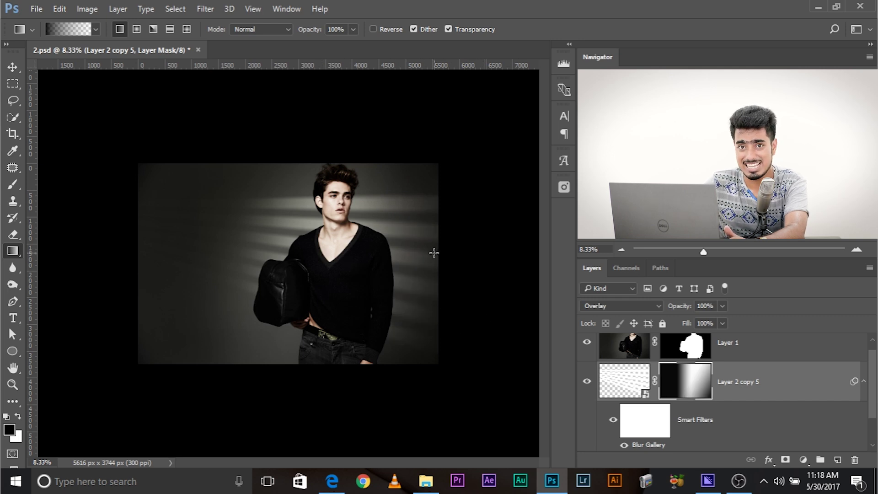
{"action": "scroll", "coordinate": [725, 394], "scroll_direction": "up", "scroll_amount": 1}
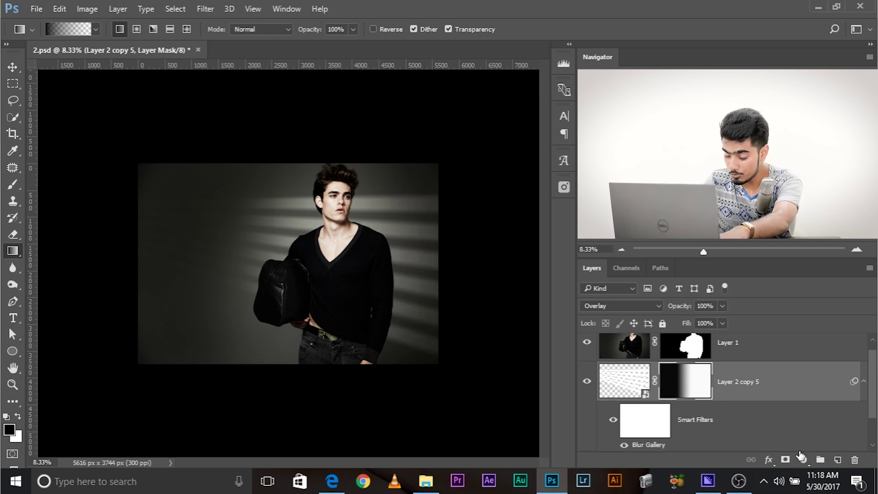
Group the stripes layer into Group 1
{"action": "key", "text": "ctrl+g"}
{"action": "key", "text": "x"}
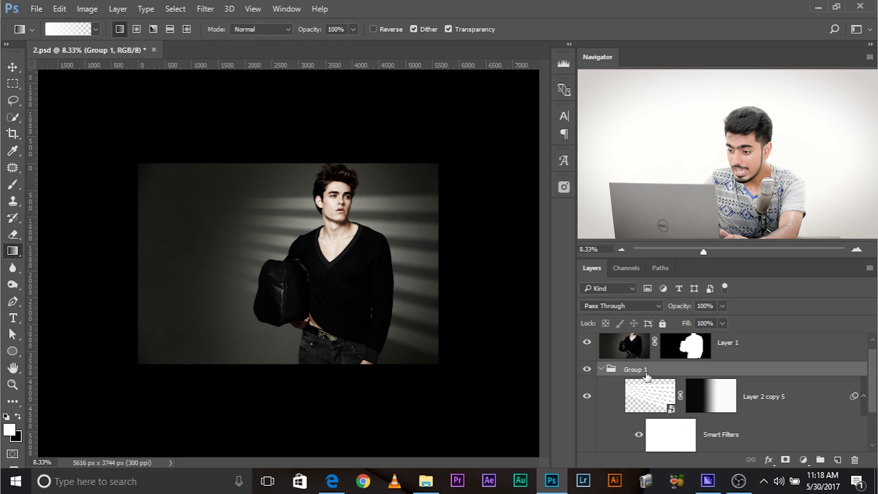
{"action": "left_click", "coordinate": [585, 396]}
{"action": "left_click", "coordinate": [585, 396]}
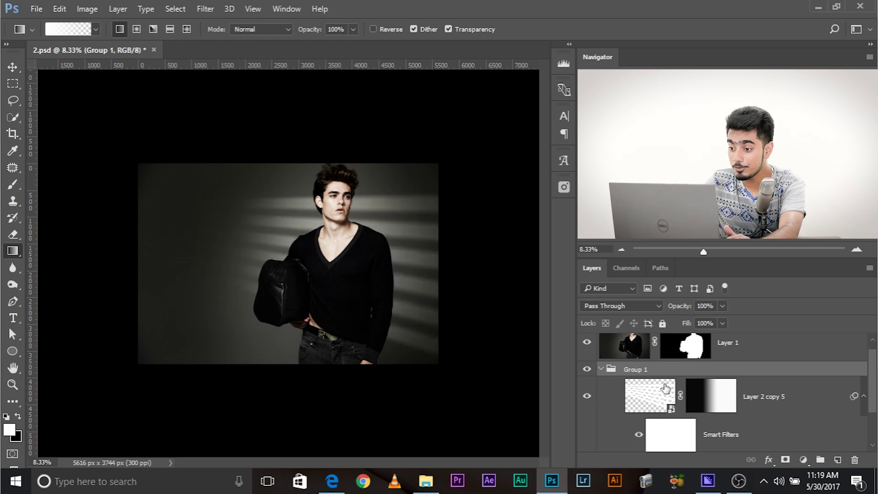
Add a layer mask to Group 1 and draw a black gradient on it from the lower right
{"action": "left_click", "coordinate": [785, 460]}
{"action": "key", "text": "x"}
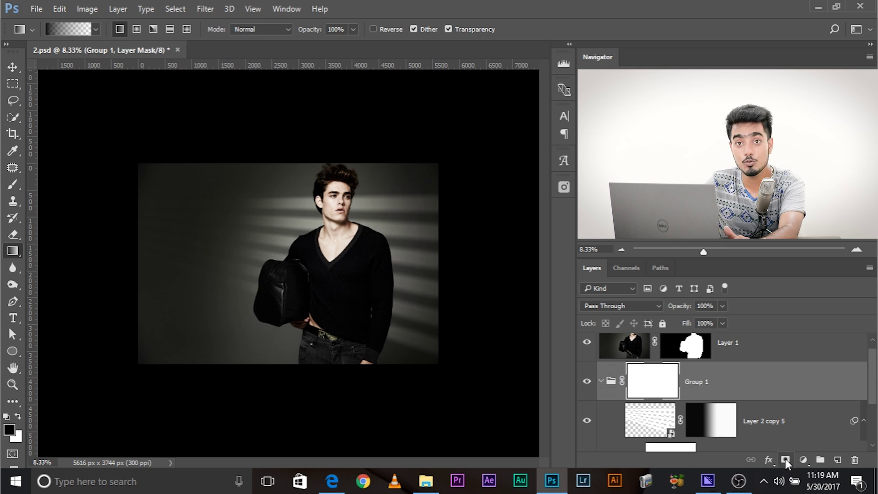
{"action": "left_click_drag", "start_coordinate": [458, 315], "coordinate": [406, 300]}
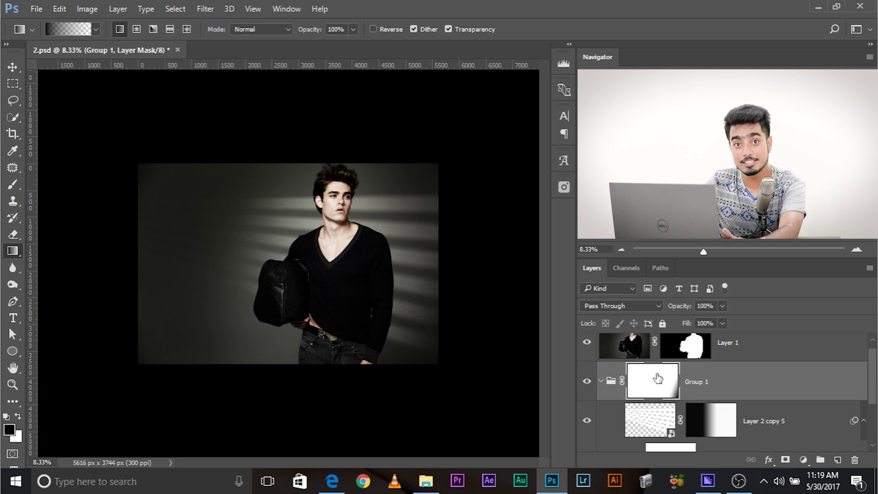
{"action": "left_click", "coordinate": [717, 424]}
{"action": "left_click", "coordinate": [655, 350]}
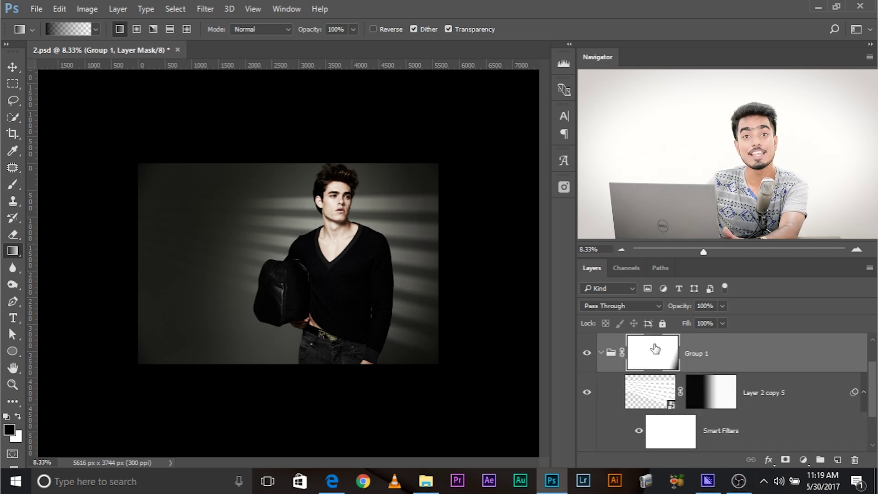